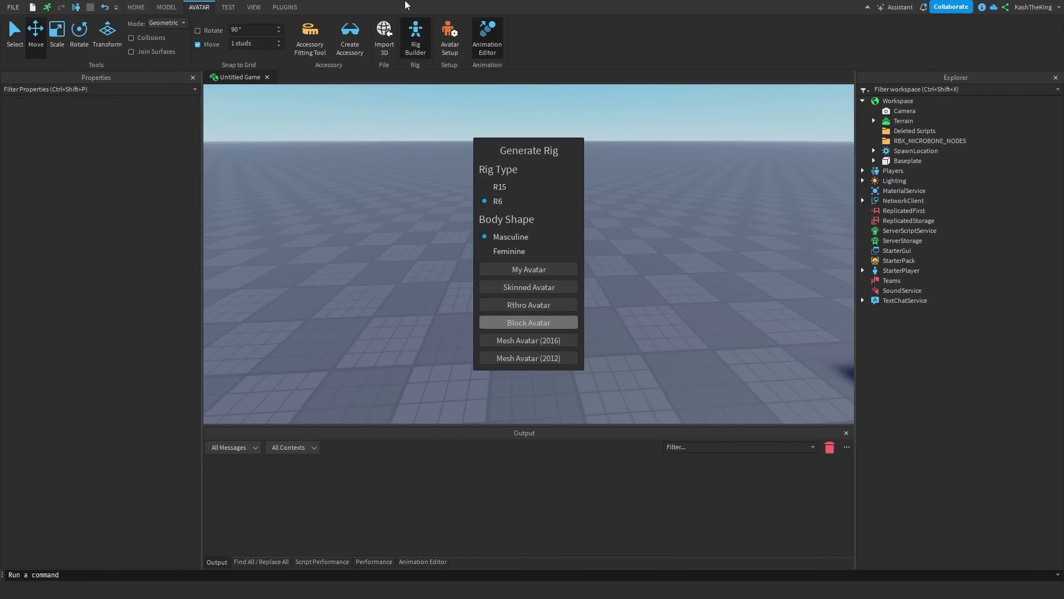
Generate an R6 rig with the masculine body shape as a Block Avatar
{"action": "left_click", "coordinate": [565, 323]}
{"action": "left_click", "coordinate": [572, 240]}
{"action": "scroll", "coordinate": [582, 238], "scroll_direction": "up", "scroll_amount": 10}
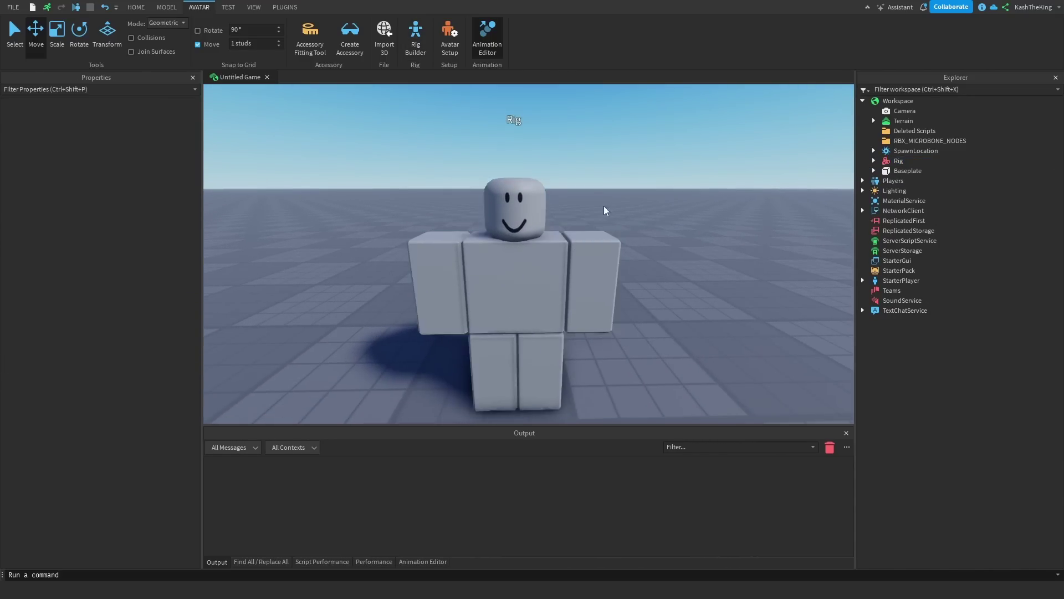
{"action": "scroll", "coordinate": [487, 281], "scroll_direction": "down", "scroll_amount": 3}
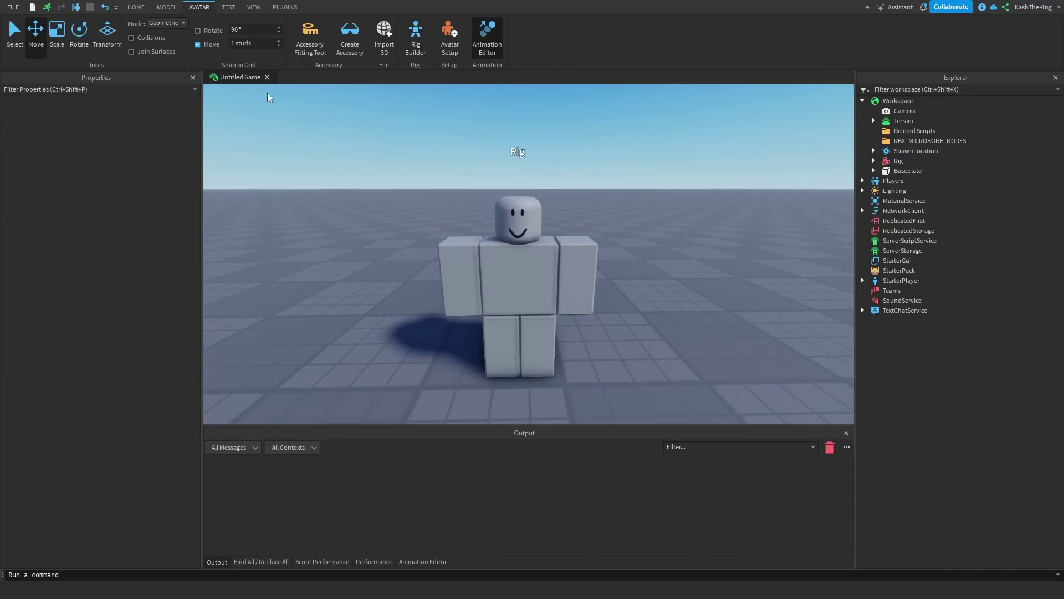
Check the Avatar Type option in the game's Avatar settings and cancel without saving
{"action": "left_click", "coordinate": [136, 7]}
{"action": "left_click", "coordinate": [615, 45]}
{"action": "left_click", "coordinate": [359, 313]}
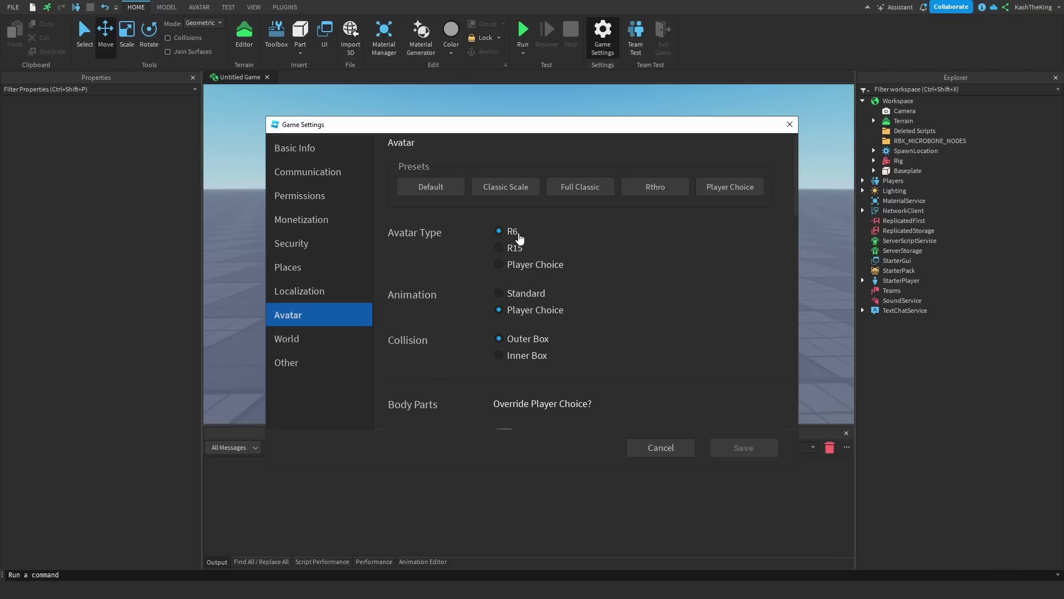
{"action": "left_click", "coordinate": [670, 451]}
{"action": "left_click", "coordinate": [567, 242]}
{"action": "scroll", "coordinate": [567, 241], "scroll_direction": "up", "scroll_amount": 3}
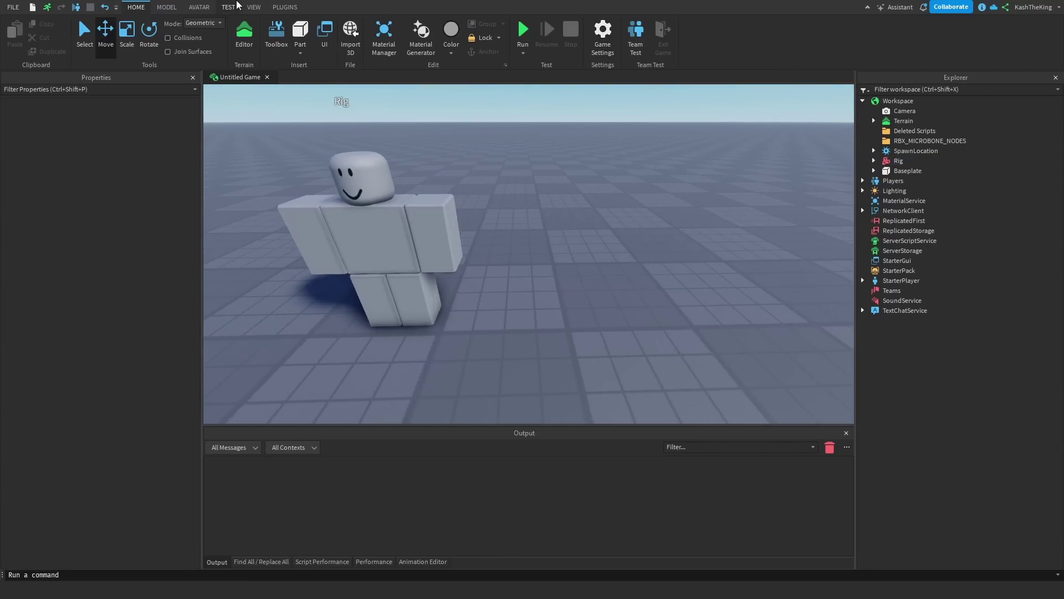
Generate an R15 Block Avatar rig and place it beside the R6 rig
{"action": "left_click", "coordinate": [198, 6]}
{"action": "left_click", "coordinate": [416, 36]}
{"action": "left_click", "coordinate": [559, 322]}
{"action": "left_click_drag", "start_coordinate": [543, 240], "coordinate": [562, 317]}
Expand both rigs in the Explorer and compare the body parts of the R6 and R15 rigs
{"action": "left_click", "coordinate": [874, 171]}
{"action": "left_click", "coordinate": [874, 160]}
{"action": "left_click", "coordinate": [907, 250]}
{"action": "left_click", "coordinate": [906, 241]}
{"action": "left_click", "coordinate": [906, 231]}
{"action": "left_click", "coordinate": [905, 222]}
{"action": "left_click", "coordinate": [903, 210]}
{"action": "left_click", "coordinate": [906, 201]}
{"action": "left_click", "coordinate": [667, 214]}
{"action": "right_click_drag", "start_coordinate": [601, 214], "coordinate": [600, 192]}
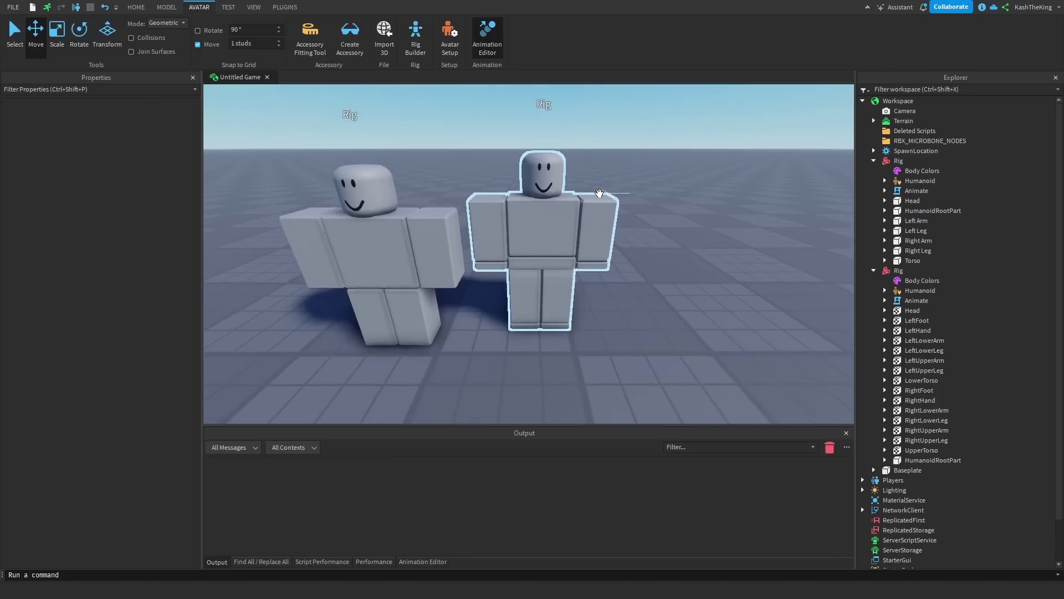
Reposition the R15 rig on the baseplate so it stands next to the R6 rig
{"action": "scroll", "coordinate": [599, 192], "scroll_direction": "up", "scroll_amount": 1}
{"action": "right_click_drag", "start_coordinate": [615, 296], "coordinate": [614, 288]}
{"action": "scroll", "coordinate": [614, 287], "scroll_direction": "down", "scroll_amount": 2}
{"action": "left_click_drag", "start_coordinate": [600, 276], "coordinate": [616, 343]}
{"action": "key", "text": "d"}
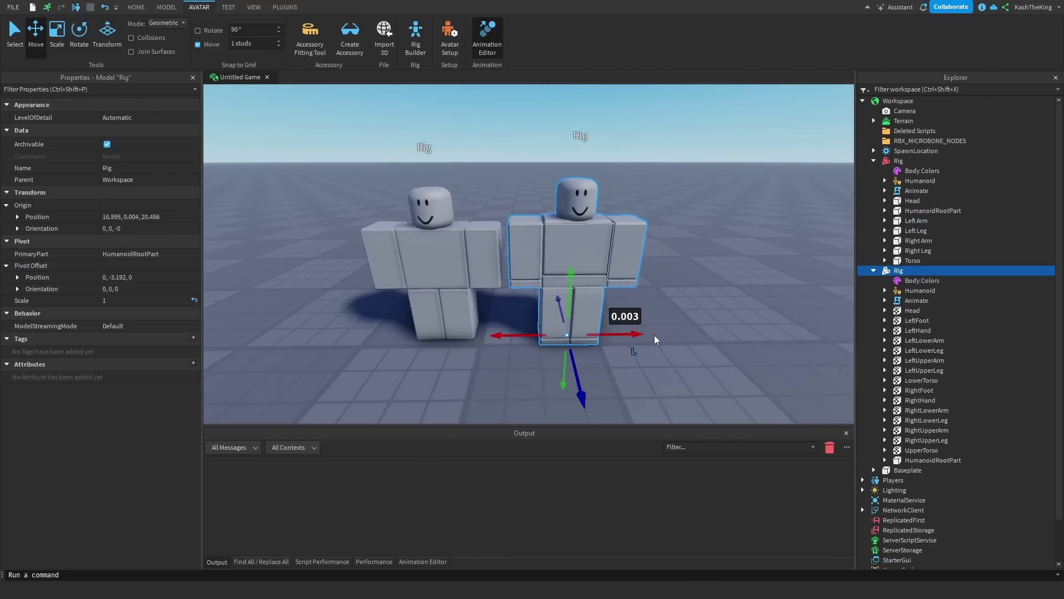
Examine the R6 and R15 rigs side by side from close up
{"action": "left_click", "coordinate": [682, 361]}
{"action": "left_click", "coordinate": [583, 252]}
{"action": "right_click_drag", "start_coordinate": [583, 252], "coordinate": [582, 248]}
{"action": "key", "text": "a"}
{"action": "key", "text": "w"}
{"action": "left_click", "coordinate": [565, 202]}
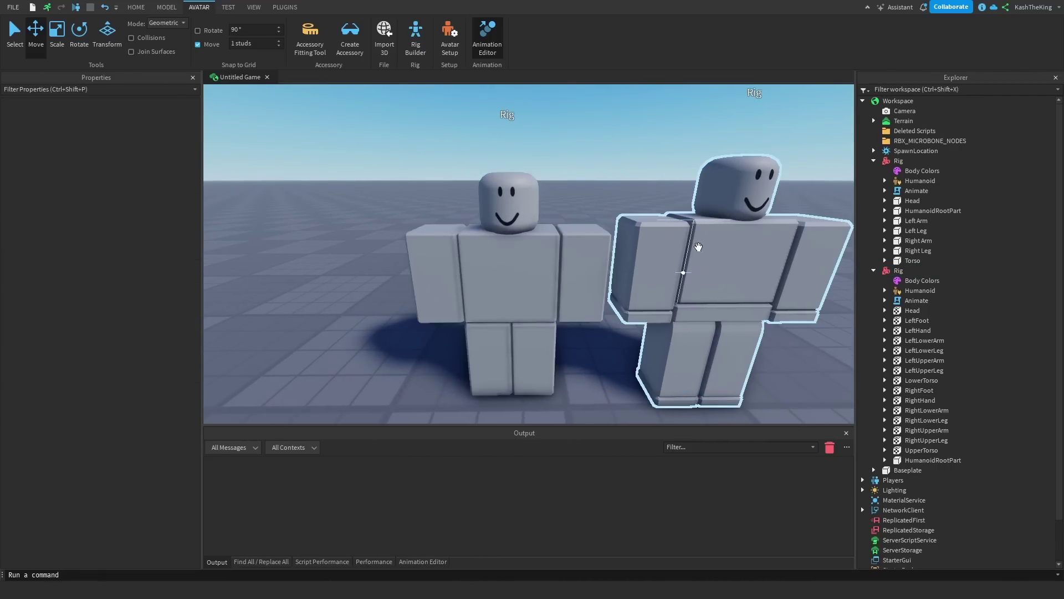
{"action": "key", "text": "d"}
{"action": "right_click_drag", "start_coordinate": [577, 243], "coordinate": [576, 235]}
Delete the R15 rig from the workspace
{"action": "scroll", "coordinate": [577, 234], "scroll_direction": "down", "scroll_amount": 3}
{"action": "left_click", "coordinate": [563, 228]}
{"action": "key", "text": "Delete"}
{"action": "right_click_drag", "start_coordinate": [520, 178], "coordinate": [544, 211]}
Select the R6 rig and set its PrimaryPart to HumanoidRootPart
{"action": "left_click", "coordinate": [451, 258]}
{"action": "key", "text": "a"}
{"action": "key", "text": "a"}
{"action": "right_click_drag", "start_coordinate": [575, 245], "coordinate": [575, 239]}
{"action": "scroll", "coordinate": [575, 239], "scroll_direction": "up", "scroll_amount": 2}
{"action": "key", "text": "d"}
{"action": "scroll", "coordinate": [574, 239], "scroll_direction": "down", "scroll_amount": 1}
{"action": "scroll", "coordinate": [575, 239], "scroll_direction": "down", "scroll_amount": 1}
{"action": "key", "text": "d"}
{"action": "scroll", "coordinate": [575, 239], "scroll_direction": "up", "scroll_amount": 2}
{"action": "right_click_drag", "start_coordinate": [575, 238], "coordinate": [566, 247]}
{"action": "key", "text": "w"}
{"action": "key", "text": "f"}
{"action": "key", "text": "w"}
{"action": "left_click", "coordinate": [163, 254]}
{"action": "left_click", "coordinate": [932, 212]}
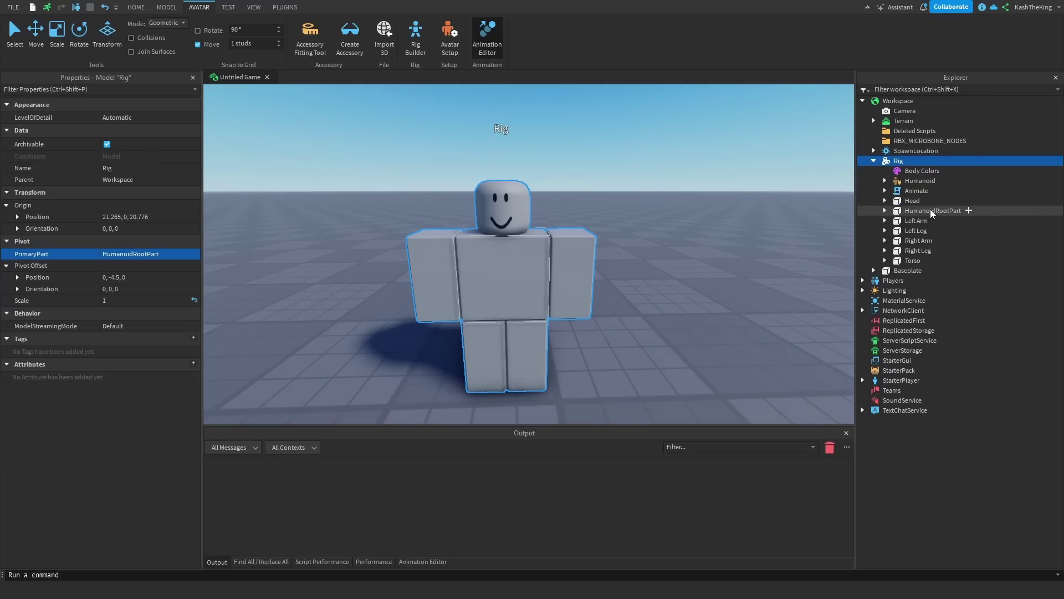
Inspect the face decal on the rig's head and clear the selection
{"action": "left_click", "coordinate": [531, 229]}
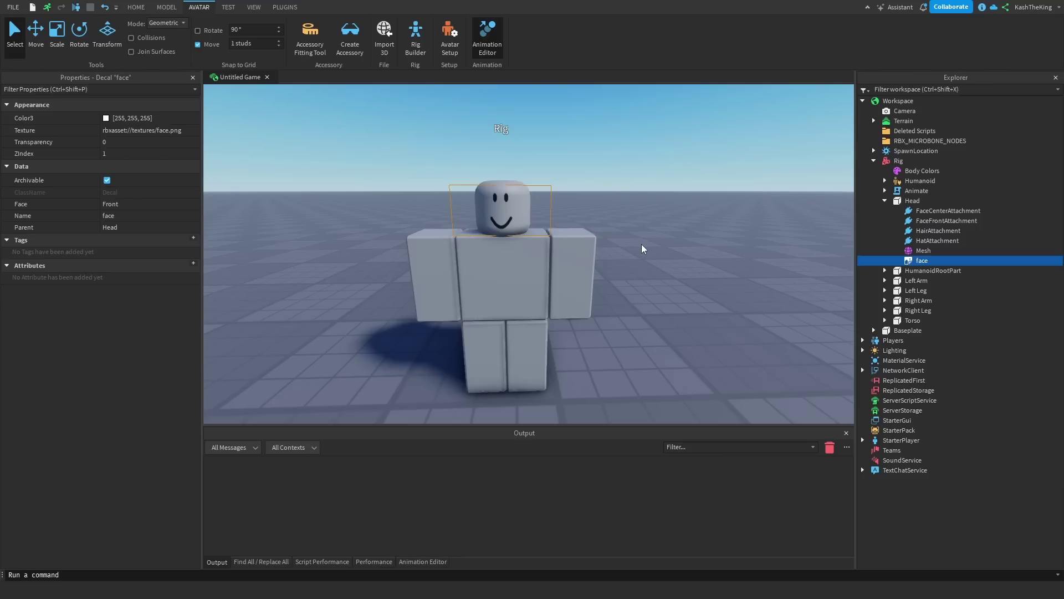
{"action": "left_click", "coordinate": [642, 248]}
{"action": "left_click", "coordinate": [588, 234]}
{"action": "left_click", "coordinate": [524, 110]}
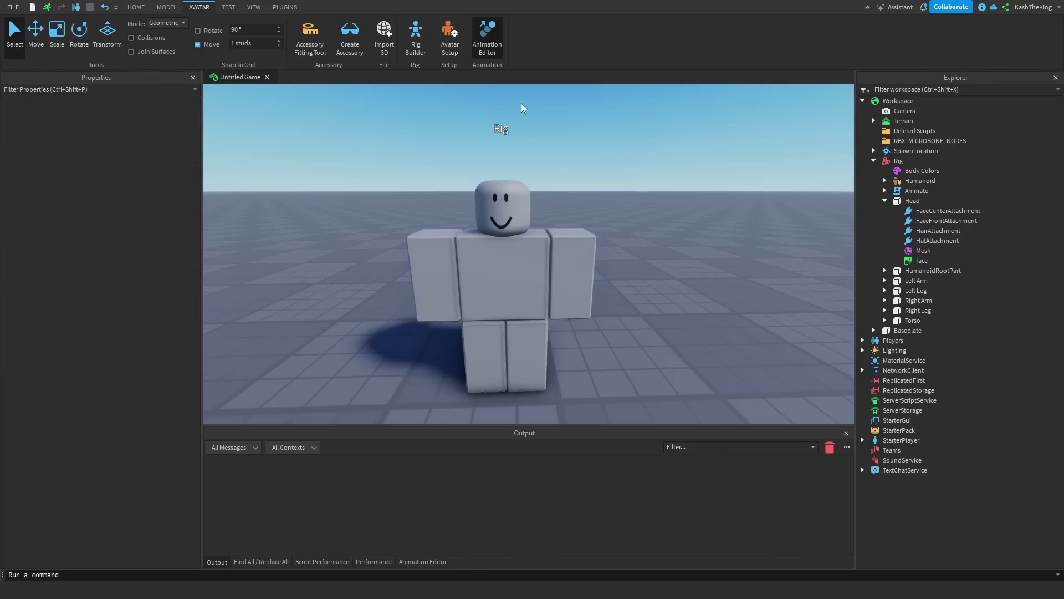
Open the Animation Editor for the rig and create an animation named TutorialAnimation
{"action": "left_click", "coordinate": [487, 38]}
{"action": "left_click", "coordinate": [544, 250]}
{"action": "key", "text": "ctrl+a"}
{"action": "key", "text": "BackSpace"}
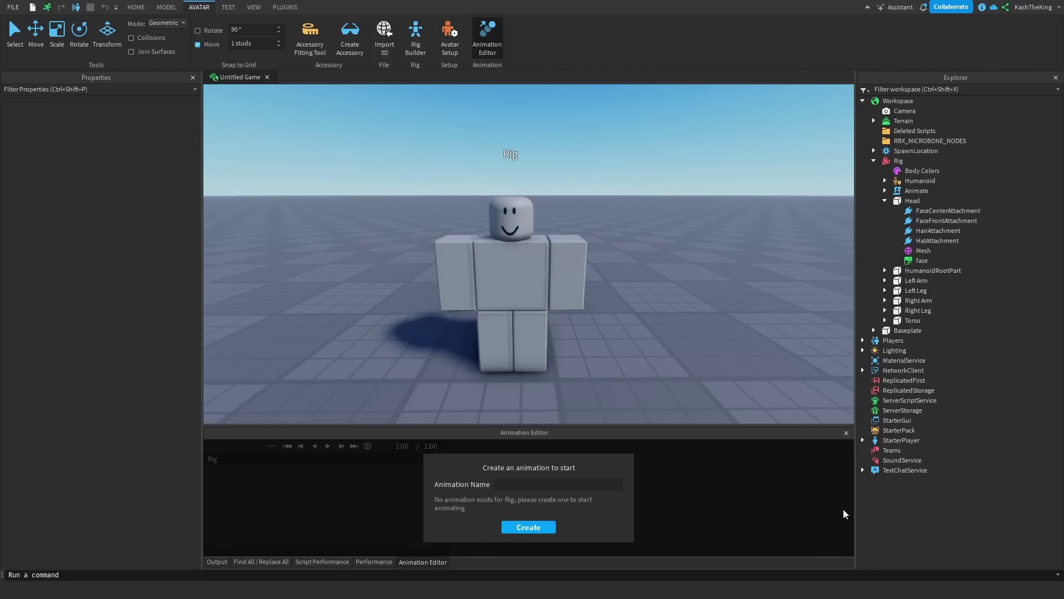
{"action": "type", "text": "TutorialAnimation"}
{"action": "key", "text": "Return"}
{"action": "scroll", "coordinate": [725, 274], "scroll_direction": "up", "scroll_amount": 2}
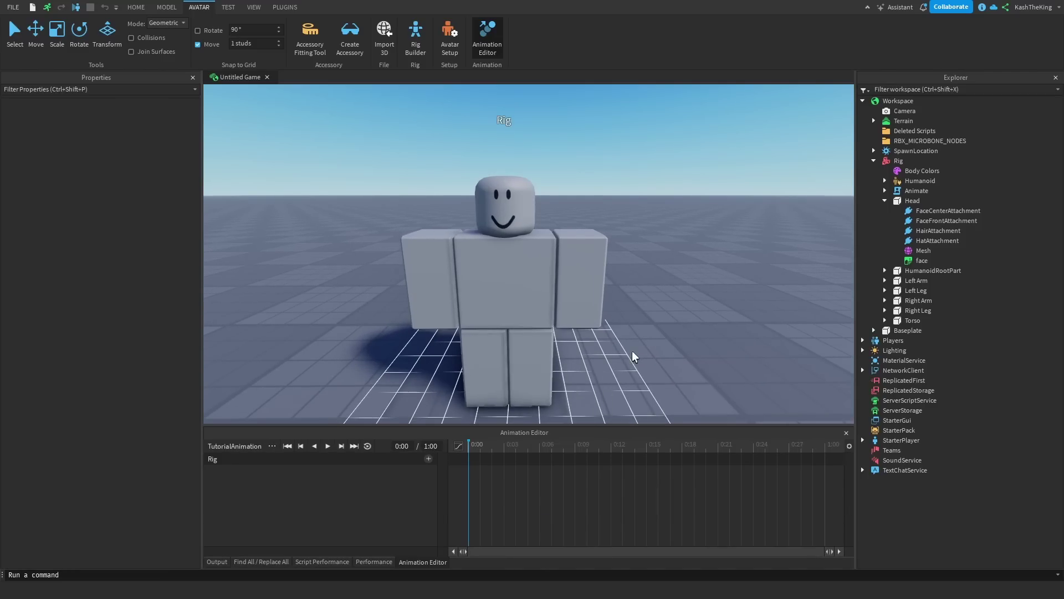
{"action": "scroll", "coordinate": [634, 356], "scroll_direction": "down", "scroll_amount": 2}
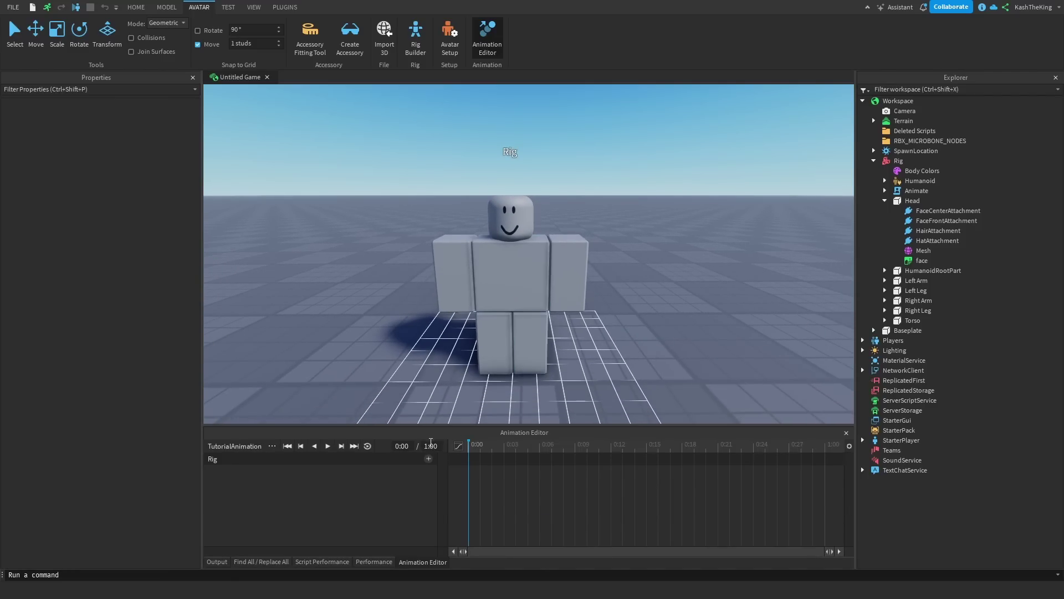
Add tracks for the Torso, Head, Left Arm, Left Leg, Right Arm and Right Leg to the animation
{"action": "left_click", "coordinate": [428, 459]}
{"action": "left_click", "coordinate": [460, 524]}
{"action": "left_click", "coordinate": [427, 459]}
{"action": "left_click", "coordinate": [464, 531]}
{"action": "left_click", "coordinate": [428, 472]}
{"action": "left_click", "coordinate": [444, 480]}
{"action": "left_click", "coordinate": [427, 485]}
{"action": "left_click", "coordinate": [440, 492]}
{"action": "left_click", "coordinate": [428, 495]}
{"action": "left_click", "coordinate": [444, 501]}
{"action": "left_click", "coordinate": [429, 507]}
{"action": "left_click", "coordinate": [457, 514]}
{"action": "left_click", "coordinate": [429, 521]}
{"action": "left_click", "coordinate": [443, 527]}
{"action": "left_click", "coordinate": [444, 531]}
Select the body part keyframes at 0:00 and the Head track to examine its rotation handles on the rig
{"action": "left_click", "coordinate": [264, 471]}
{"action": "scroll", "coordinate": [395, 502], "scroll_direction": "up", "scroll_amount": 3}
{"action": "left_click_drag", "start_coordinate": [480, 462], "coordinate": [462, 497]}
{"action": "left_click", "coordinate": [333, 481]}
{"action": "scroll", "coordinate": [637, 319], "scroll_direction": "up", "scroll_amount": 2}
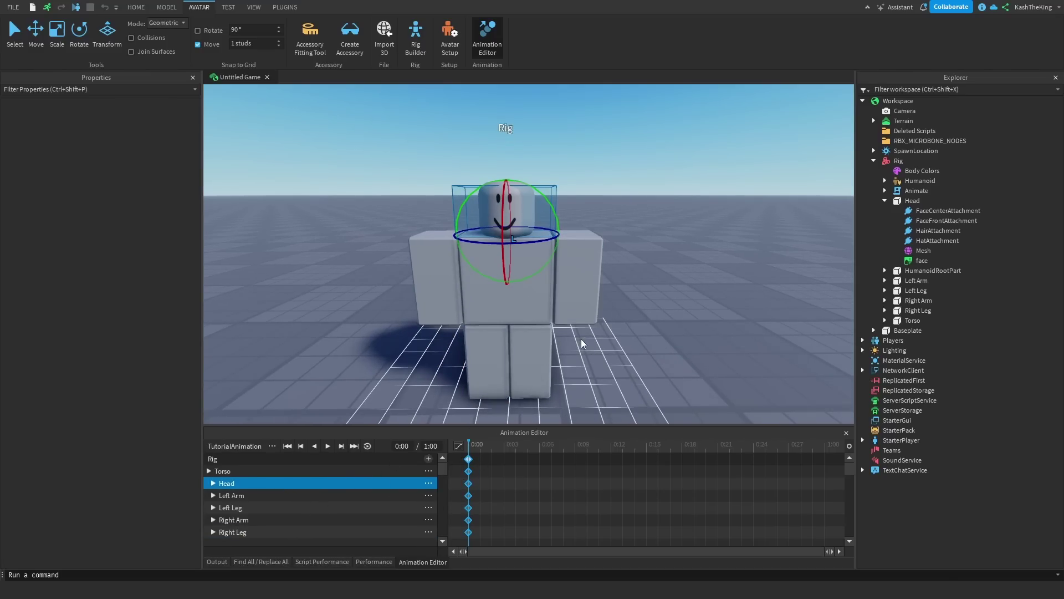
{"action": "scroll", "coordinate": [615, 335], "scroll_direction": "up", "scroll_amount": 3}
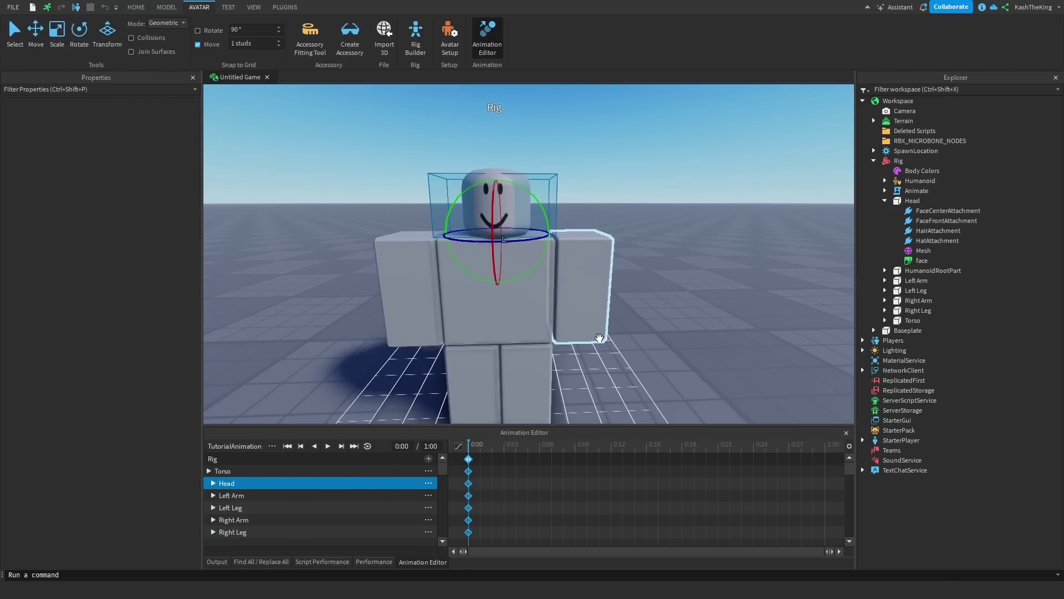
{"action": "scroll", "coordinate": [620, 347], "scroll_direction": "down", "scroll_amount": 2}
{"action": "left_click", "coordinate": [632, 350]}
Move the playhead to 1:00 and reposition the rig's torso for the ending pose
{"action": "left_click_drag", "start_coordinate": [575, 454], "coordinate": [831, 451]}
{"action": "left_click", "coordinate": [410, 285]}
{"action": "left_click", "coordinate": [502, 306]}
{"action": "key", "text": "a"}
{"action": "right_click_drag", "start_coordinate": [502, 306], "coordinate": [608, 290]}
{"action": "key", "text": "r"}
{"action": "left_click_drag", "start_coordinate": [516, 236], "coordinate": [570, 232]}
Pose the rig's left and right arms raised outward at 1:00
{"action": "key", "text": "r"}
{"action": "right_click_drag", "start_coordinate": [570, 231], "coordinate": [535, 228]}
{"action": "key", "text": "d"}
{"action": "left_click", "coordinate": [534, 228]}
{"action": "left_click_drag", "start_coordinate": [556, 233], "coordinate": [553, 172]}
{"action": "left_click_drag", "start_coordinate": [582, 210], "coordinate": [577, 249]}
{"action": "key", "text": "r"}
{"action": "left_click_drag", "start_coordinate": [557, 185], "coordinate": [543, 202]}
{"action": "key", "text": "d"}
{"action": "right_click_drag", "start_coordinate": [573, 242], "coordinate": [572, 242]}
{"action": "left_click", "coordinate": [510, 226]}
{"action": "left_click_drag", "start_coordinate": [536, 188], "coordinate": [580, 252]}
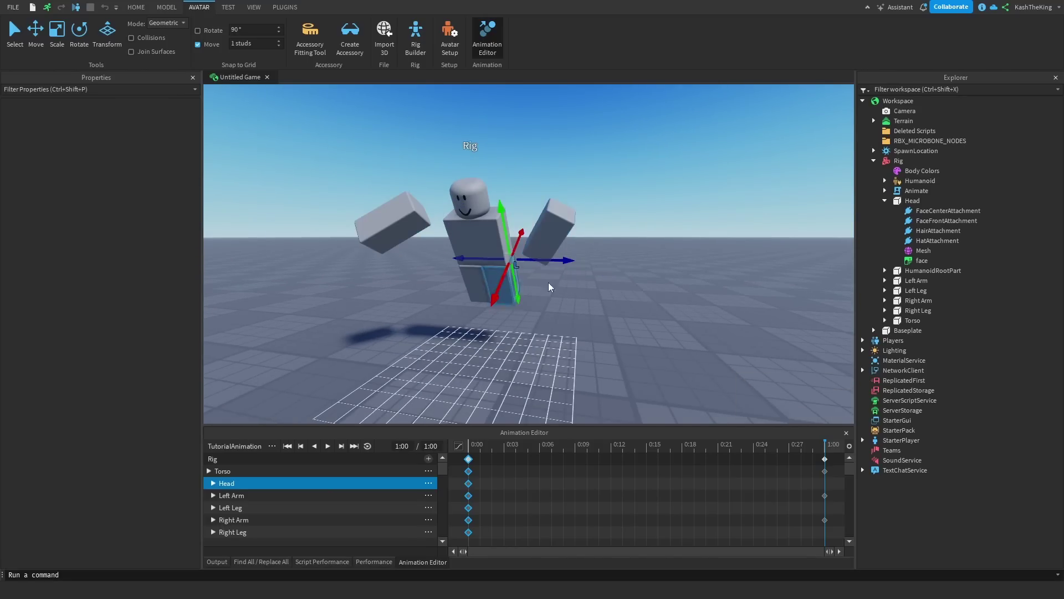
Move and rotate the rig's left and right legs away from the torso at 1:00
{"action": "key", "text": "ctrl+2"}
{"action": "left_click_drag", "start_coordinate": [541, 214], "coordinate": [546, 245]}
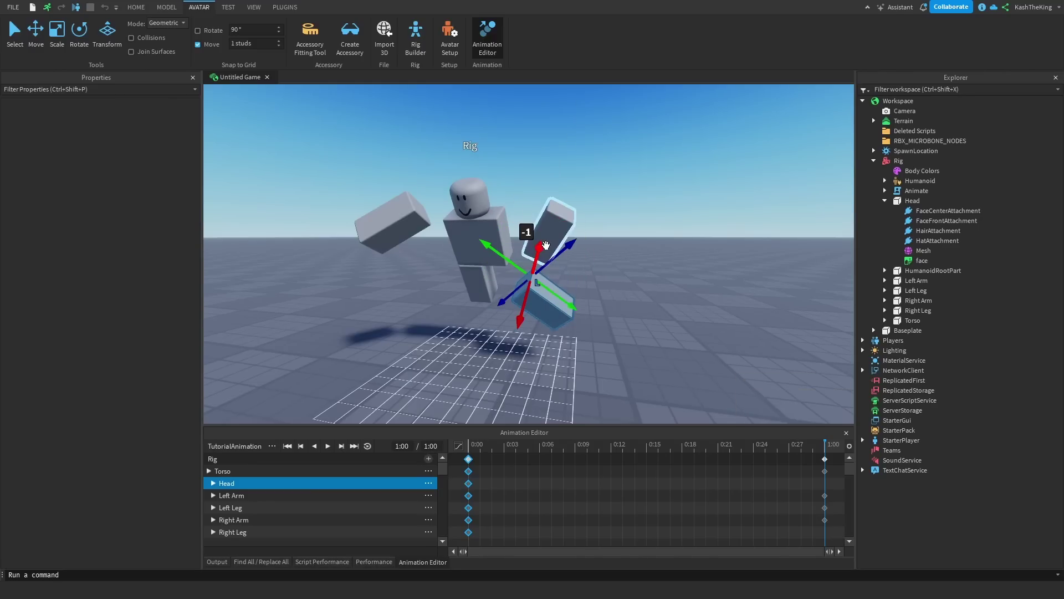
{"action": "left_click", "coordinate": [470, 291]}
{"action": "left_click_drag", "start_coordinate": [444, 283], "coordinate": [472, 269]}
{"action": "key", "text": "r"}
{"action": "left_click_drag", "start_coordinate": [511, 221], "coordinate": [490, 329]}
Rotate the rig's head and reposition it above the torso for the 1:00 pose
{"action": "key", "text": "ctrl+4"}
{"action": "left_click_drag", "start_coordinate": [466, 111], "coordinate": [460, 164]}
{"action": "key", "text": "d"}
{"action": "right_click_drag", "start_coordinate": [609, 174], "coordinate": [617, 175]}
{"action": "key", "text": "ctrl+2"}
{"action": "left_click_drag", "start_coordinate": [536, 151], "coordinate": [542, 117]}
{"action": "key", "text": "a"}
{"action": "right_click_drag", "start_coordinate": [629, 150], "coordinate": [643, 151]}
{"action": "scroll", "coordinate": [629, 194], "scroll_direction": "down", "scroll_amount": 2}
{"action": "right_click_drag", "start_coordinate": [629, 194], "coordinate": [627, 188]}
{"action": "key", "text": "a"}
{"action": "scroll", "coordinate": [627, 188], "scroll_direction": "down", "scroll_amount": 3}
{"action": "left_click", "coordinate": [536, 189]}
{"action": "left_click_drag", "start_coordinate": [553, 223], "coordinate": [556, 240]}
{"action": "left_click", "coordinate": [684, 311]}
{"action": "key", "text": "d"}
{"action": "right_click_drag", "start_coordinate": [684, 310], "coordinate": [684, 311]}
{"action": "key", "text": "w"}
Return the playhead to 0:00 and play the animation to examine the motion
{"action": "left_click_drag", "start_coordinate": [626, 444], "coordinate": [468, 444]}
{"action": "key", "text": "space"}
{"action": "right_click_drag", "start_coordinate": [607, 361], "coordinate": [630, 422]}
{"action": "key", "text": "s"}
{"action": "key", "text": "space"}
{"action": "key", "text": "w"}
Change the easing of the rig's keyframes at 0:00, previewing the animation after each change
{"action": "right_click", "coordinate": [469, 464]}
{"action": "mouse_move", "coordinate": [515, 411]}
{"action": "left_click", "coordinate": [611, 436]}
{"action": "key", "text": "space"}
{"action": "right_click", "coordinate": [469, 468]}
{"action": "mouse_move", "coordinate": [554, 439]}
{"action": "left_click", "coordinate": [610, 452]}
{"action": "key", "text": "space"}
Play back the eased animation and examine the rig's movement from several angles
{"action": "key", "text": "a"}
{"action": "right_click_drag", "start_coordinate": [498, 390], "coordinate": [505, 385]}
{"action": "key", "text": "space"}
{"action": "key", "text": "space"}
{"action": "key", "text": "s"}
{"action": "key", "text": "a"}
{"action": "key", "text": "w"}
{"action": "key", "text": "d"}
{"action": "key", "text": "a"}
{"action": "key", "text": "s"}
{"action": "right_click_drag", "start_coordinate": [669, 287], "coordinate": [669, 287]}
Deselect the keyframes and save TutorialAnimation
{"action": "left_click", "coordinate": [786, 482]}
{"action": "left_click", "coordinate": [271, 445]}
{"action": "left_click", "coordinate": [296, 460]}
Create a new animation named TutorialAnim2 and place the 1:00 pose keyframes at its 0:00 mark
{"action": "left_click", "coordinate": [825, 460]}
{"action": "left_click", "coordinate": [272, 445]}
{"action": "left_click", "coordinate": [330, 521]}
{"action": "key", "text": "ctrl+a"}
{"action": "type", "text": "TutorialAnim2"}
{"action": "left_click", "coordinate": [553, 519]}
{"action": "right_click", "coordinate": [514, 498]}
{"action": "left_click", "coordinate": [500, 495]}
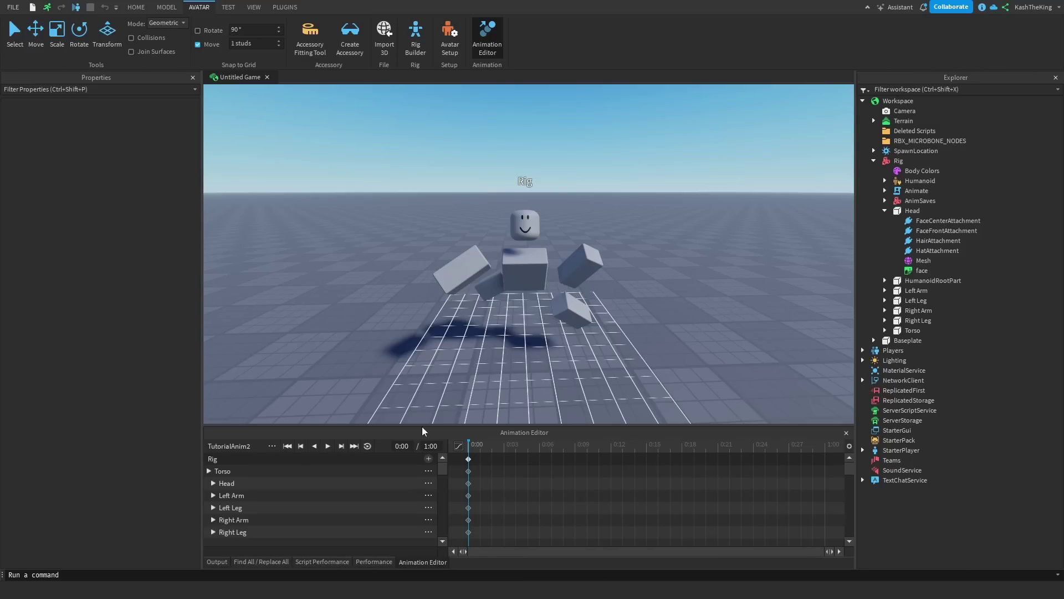
Enable looping for TutorialAnim2 and save the animation
{"action": "left_click", "coordinate": [367, 445]}
{"action": "scroll", "coordinate": [458, 386], "scroll_direction": "up", "scroll_amount": 3}
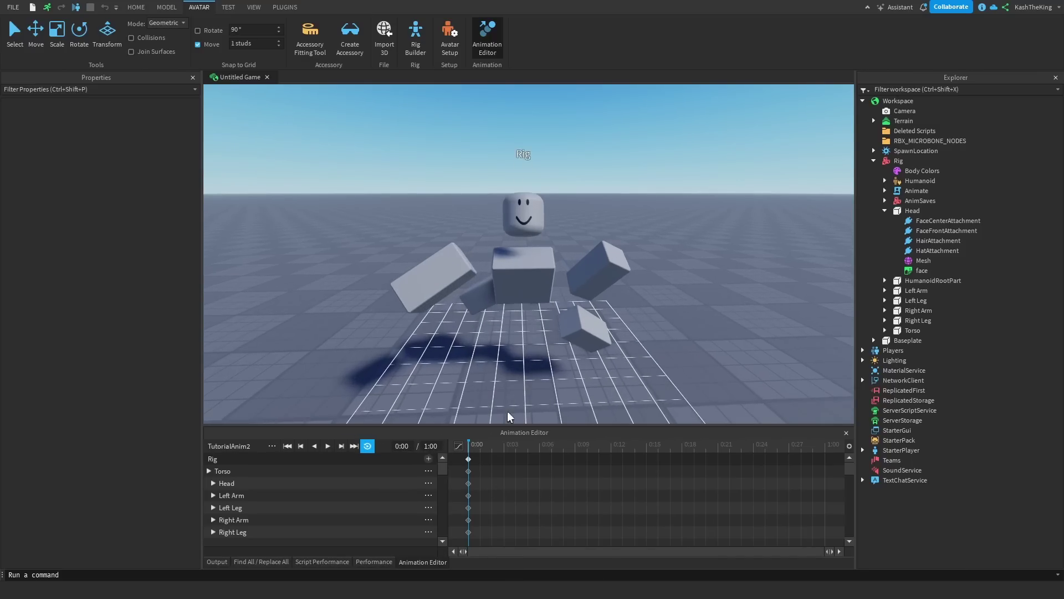
{"action": "key", "text": "a"}
{"action": "right_click_drag", "start_coordinate": [595, 313], "coordinate": [591, 314]}
{"action": "left_click", "coordinate": [271, 446]}
{"action": "left_click", "coordinate": [302, 462]}
Close the Animation Editor, show the Output, and expand the rig's AnimSaves
{"action": "left_click", "coordinate": [845, 434]}
{"action": "left_click", "coordinate": [221, 562]}
{"action": "left_click", "coordinate": [885, 191]}
{"action": "left_click", "coordinate": [899, 151]}
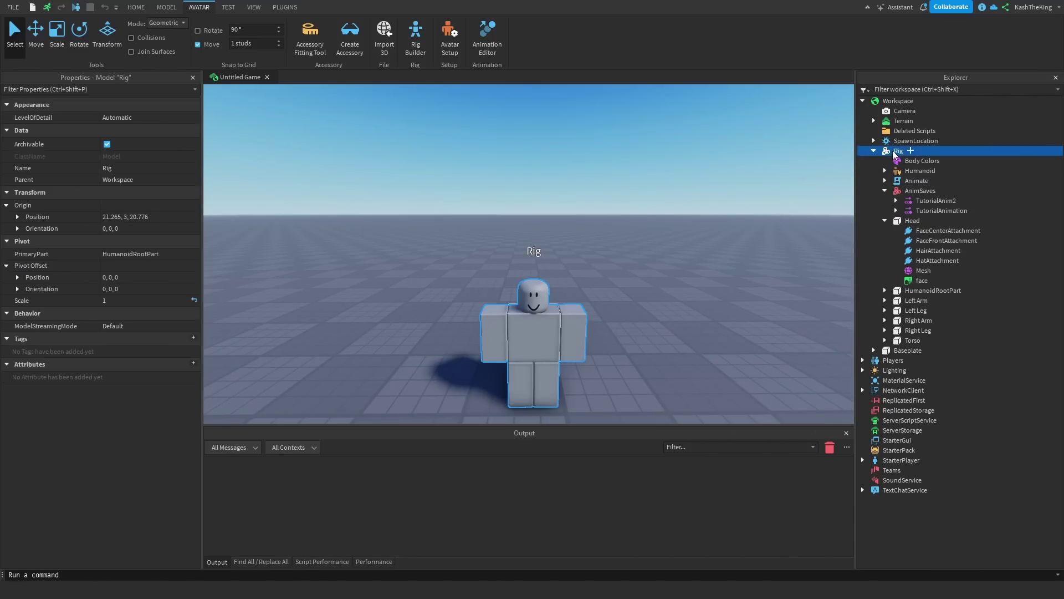
Set the Priority of both saved keyframe sequences, TutorialAnim2 and TutorialAnimation, to Action
{"action": "left_click", "coordinate": [909, 192]}
{"action": "left_click", "coordinate": [921, 211]}
{"action": "left_click", "coordinate": [925, 203], "text": "ctrl"}
{"action": "left_click", "coordinate": [133, 178]}
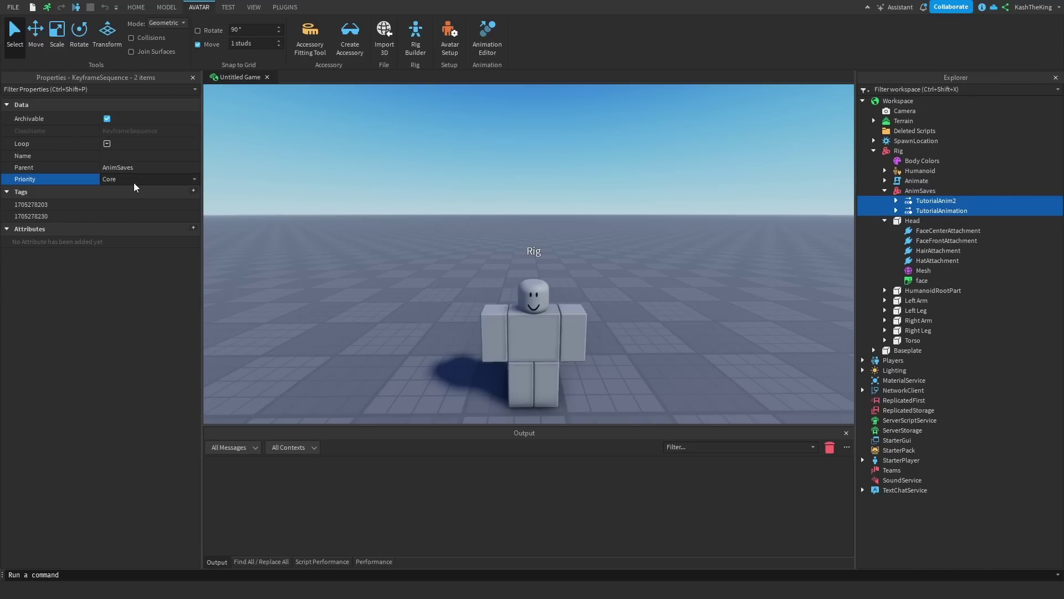
{"action": "left_click", "coordinate": [135, 190]}
{"action": "left_click", "coordinate": [358, 202]}
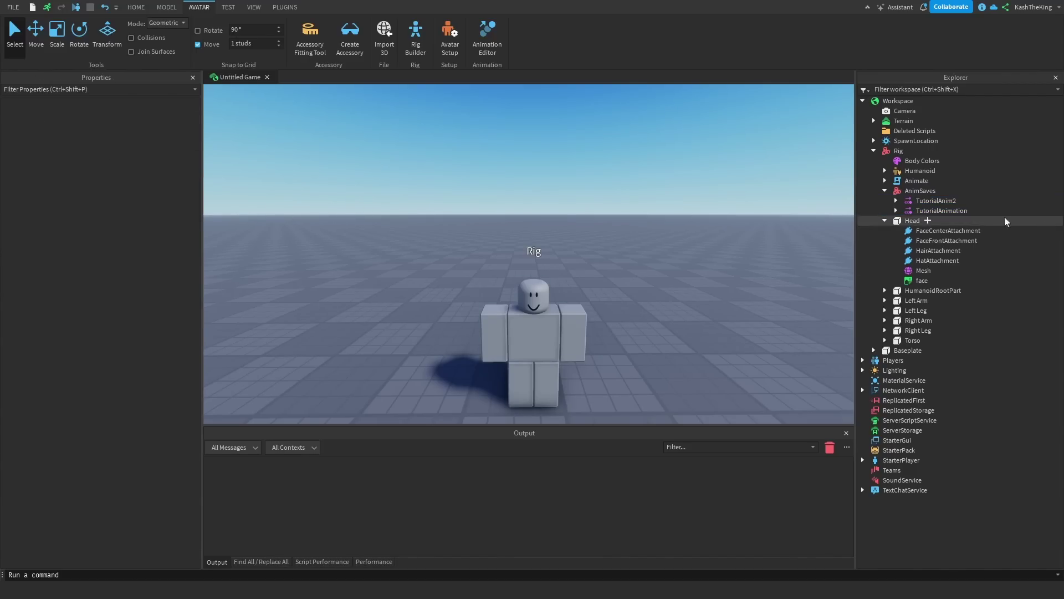
Publish the TutorialAnim2 keyframe sequence to Roblox with Me as creator and copy its asset ID
{"action": "scroll", "coordinate": [660, 181], "scroll_direction": "up", "scroll_amount": 6}
{"action": "scroll", "coordinate": [659, 182], "scroll_direction": "down", "scroll_amount": 5}
{"action": "left_click", "coordinate": [942, 200]}
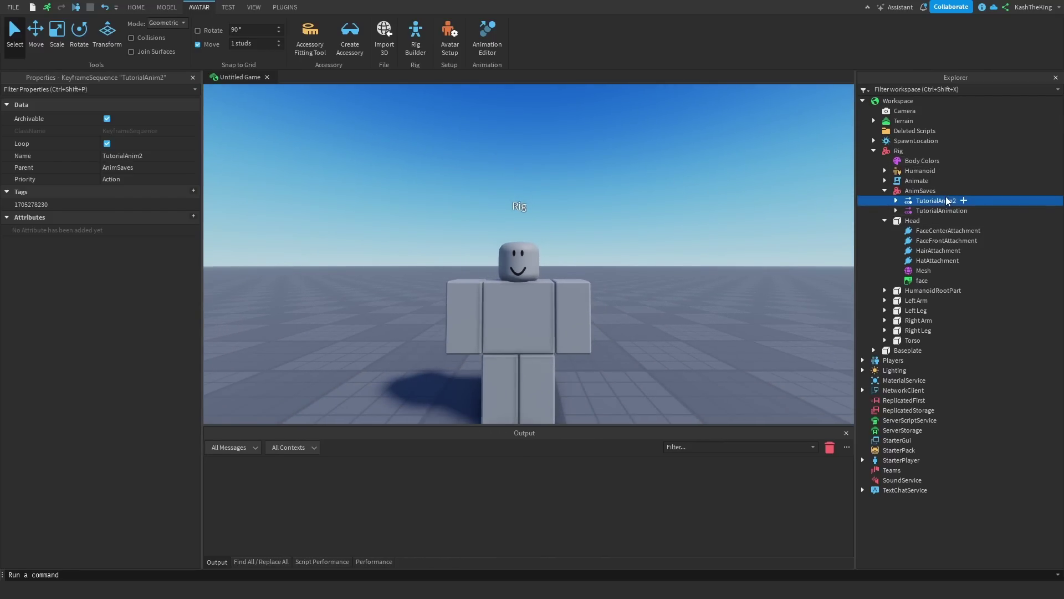
{"action": "right_click", "coordinate": [946, 201]}
{"action": "left_click", "coordinate": [957, 532]}
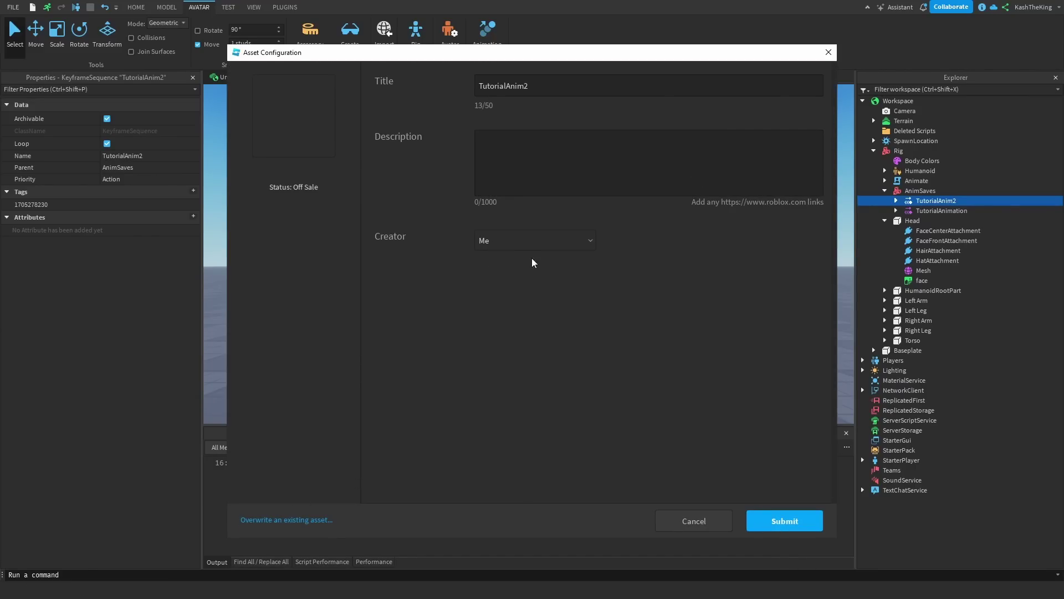
{"action": "left_click", "coordinate": [532, 243]}
{"action": "left_click", "coordinate": [531, 259]}
{"action": "left_click", "coordinate": [482, 240]}
{"action": "left_click", "coordinate": [785, 493]}
{"action": "left_click", "coordinate": [785, 520]}
{"action": "left_click", "coordinate": [558, 202]}
{"action": "left_click", "coordinate": [532, 498]}
Insert an Animation object in AnimSaves, name it TutorialAnim2, and paste the copied asset ID as its AnimationId
{"action": "left_click", "coordinate": [931, 191]}
{"action": "left_click", "coordinate": [946, 190]}
{"action": "type", "text": "anim"}
{"action": "left_click", "coordinate": [209, 114]}
{"action": "double_click", "coordinate": [922, 202]}
{"action": "type", "text": "TutorialAnim2"}
{"action": "key", "text": "Return"}
{"action": "left_click", "coordinate": [197, 129]}
{"action": "key", "text": "ctrl+v"}
{"action": "key", "text": "Return"}
Duplicate the TutorialAnim2 Animation object and rename the copy TutorialAnimation
{"action": "left_click", "coordinate": [926, 194]}
{"action": "left_click", "coordinate": [929, 203]}
{"action": "key", "text": "ctrl+d"}
{"action": "key", "text": "F2"}
{"action": "type", "text": "TutorialAnimation"}
{"action": "key", "text": "Return"}
Publish the TutorialAnimation keyframe sequence to Roblox and copy its asset ID
{"action": "right_click", "coordinate": [934, 232]}
{"action": "left_click", "coordinate": [940, 341]}
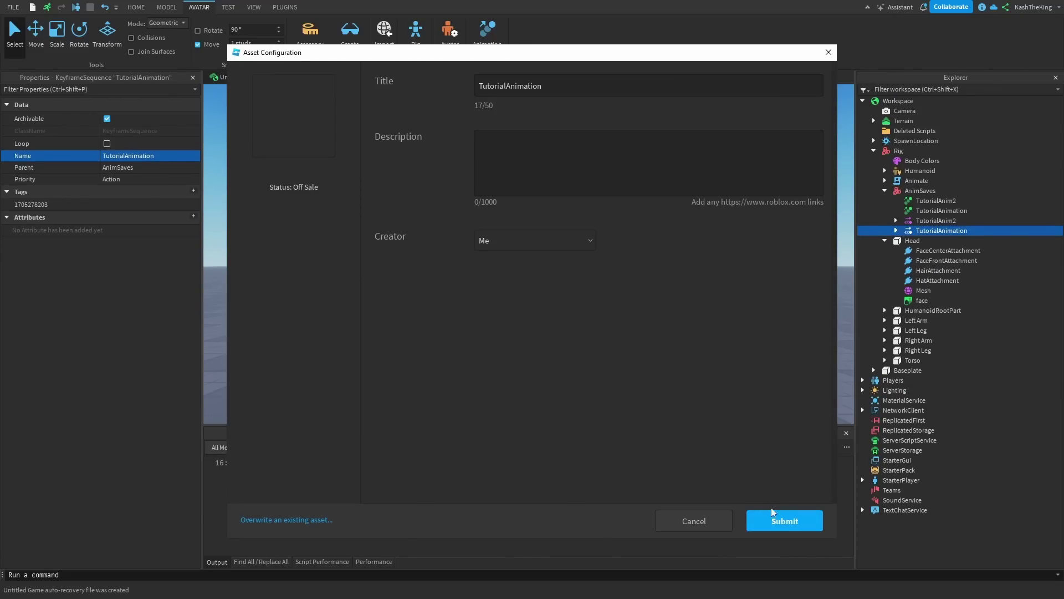
{"action": "left_click", "coordinate": [776, 515]}
{"action": "left_click", "coordinate": [548, 499]}
Set the AnimationId of the TutorialAnimation Animation object to its copied asset ID
{"action": "left_click", "coordinate": [940, 211]}
{"action": "left_click", "coordinate": [120, 131]}
{"action": "left_click", "coordinate": [171, 145]}
{"action": "left_click", "coordinate": [336, 171]}
Move both Animation objects from AnimSaves directly into the Rig and collapse the AnimSaves and Head contents
{"action": "left_click", "coordinate": [954, 201]}
{"action": "left_click", "coordinate": [954, 212], "text": "ctrl"}
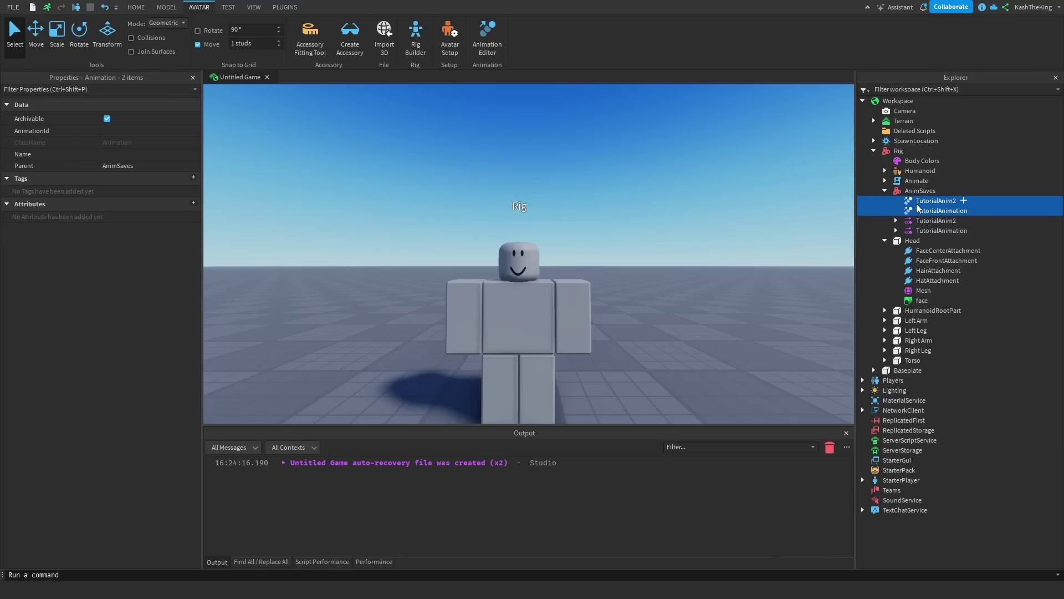
{"action": "left_click_drag", "start_coordinate": [917, 207], "coordinate": [913, 152]}
{"action": "left_click", "coordinate": [885, 190]}
{"action": "left_click", "coordinate": [885, 200]}
Insert a Script in the Rig and replace its default code with "local rig = script.Parent"
{"action": "left_click", "coordinate": [899, 150]}
{"action": "key", "text": "ctrl+i"}
{"action": "left_click", "coordinate": [261, 139]}
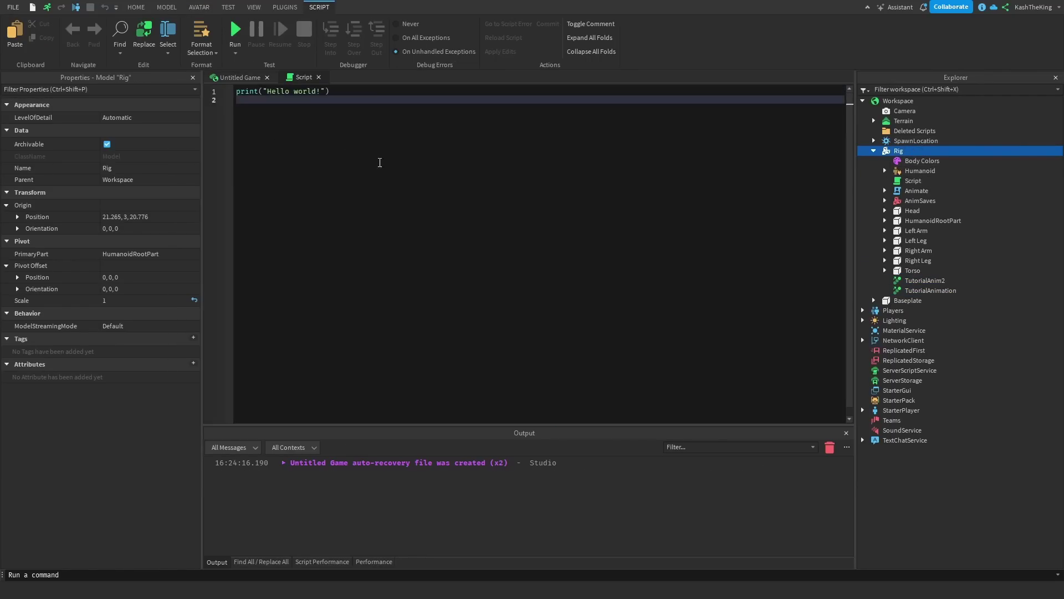
{"action": "key", "text": "ctrl+a"}
{"action": "key", "text": "BackSpace"}
{"action": "type", "text": "local rig = script.Parent"}
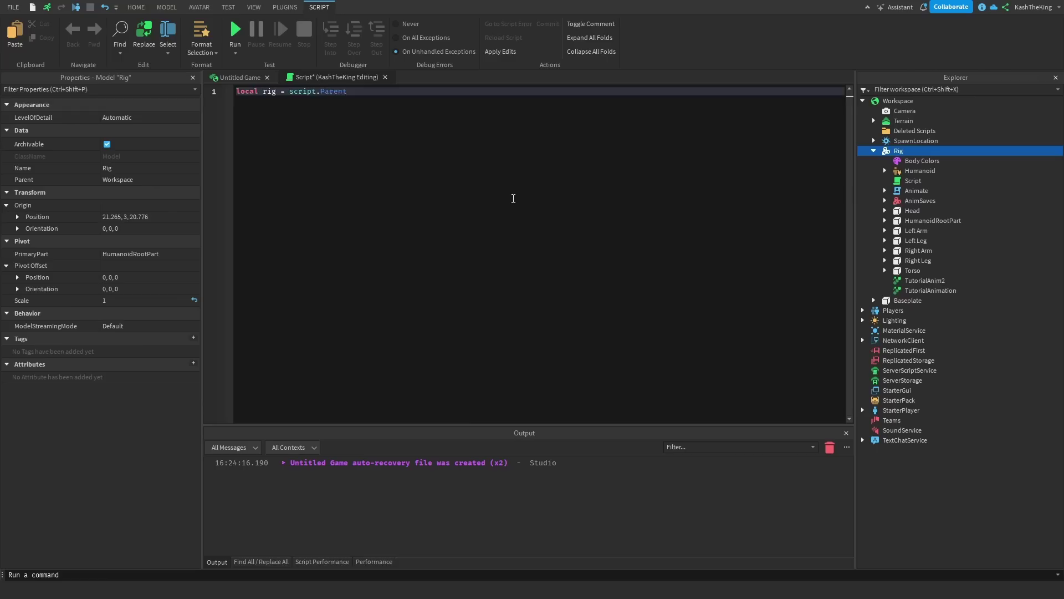
Add the line local humanoid = rig:WaitForChild("Humanoid") to the script
{"action": "key", "text": "Return"}
{"action": "type", "text": "local humanoid = rig:WaitForChild(\"Humanoid\")"}
{"action": "key", "text": "Return"}
{"action": "key", "text": "Return"}
Expand the rig's Humanoid and examine the Animator inside it
{"action": "left_click_drag", "start_coordinate": [452, 100], "coordinate": [268, 101]}
{"action": "left_click", "coordinate": [556, 104]}
{"action": "left_click", "coordinate": [552, 100]}
{"action": "left_click", "coordinate": [885, 171]}
{"action": "left_click", "coordinate": [920, 202]}
{"action": "left_click", "coordinate": [798, 170]}
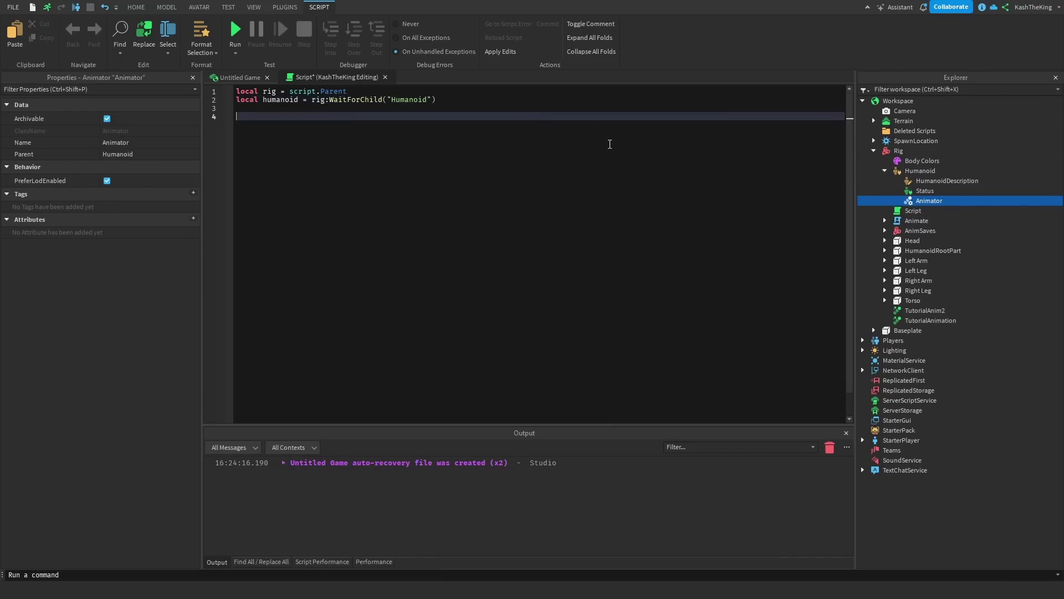
Declare tutorialAnim1 and tutorialAnim2 using rig:WaitForChild for "TutorialAnimation" and "TutorialAnim2"
{"action": "left_click", "coordinate": [915, 312]}
{"action": "left_click", "coordinate": [739, 239]}
{"action": "type", "text": "local tutorialAnim1 = rig:WaitForChild(\"TutorialAnimation\")"}
{"action": "key", "text": "Return"}
{"action": "type", "text": "local tutorialAnim2 = rig:WaitForChild(\"tutorialAnim2"}
{"action": "key", "text": "Right"}
{"action": "key", "text": "Right"}
{"action": "key", "text": "Return"}
{"action": "key", "text": "Return"}
Check the names of the rig's two Animation objects against the script variables
{"action": "left_click", "coordinate": [913, 300]}
{"action": "left_click", "coordinate": [927, 320]}
{"action": "left_click", "coordinate": [924, 310]}
{"action": "left_click", "coordinate": [912, 322], "text": "ctrl"}
{"action": "left_click", "coordinate": [483, 94]}
{"action": "left_click", "coordinate": [489, 107]}
{"action": "left_click", "coordinate": [670, 207]}
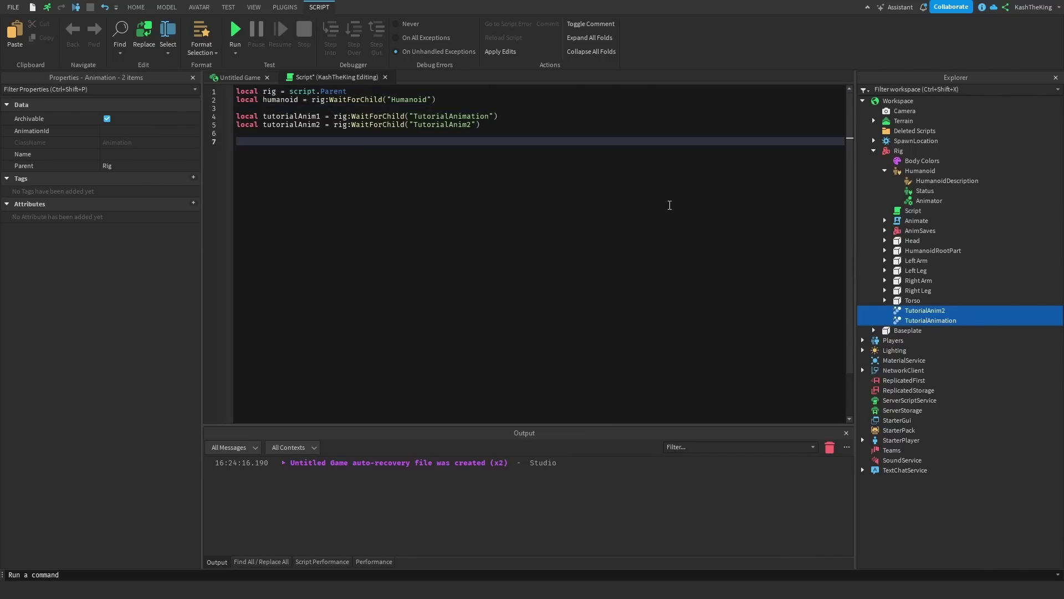
Add local animator = humanoid:WaitForChild("Animator") directly below the humanoid declaration
{"action": "key", "text": "Up"}
{"action": "key", "text": "Up"}
{"action": "key", "text": "Up"}
{"action": "key", "text": "Up"}
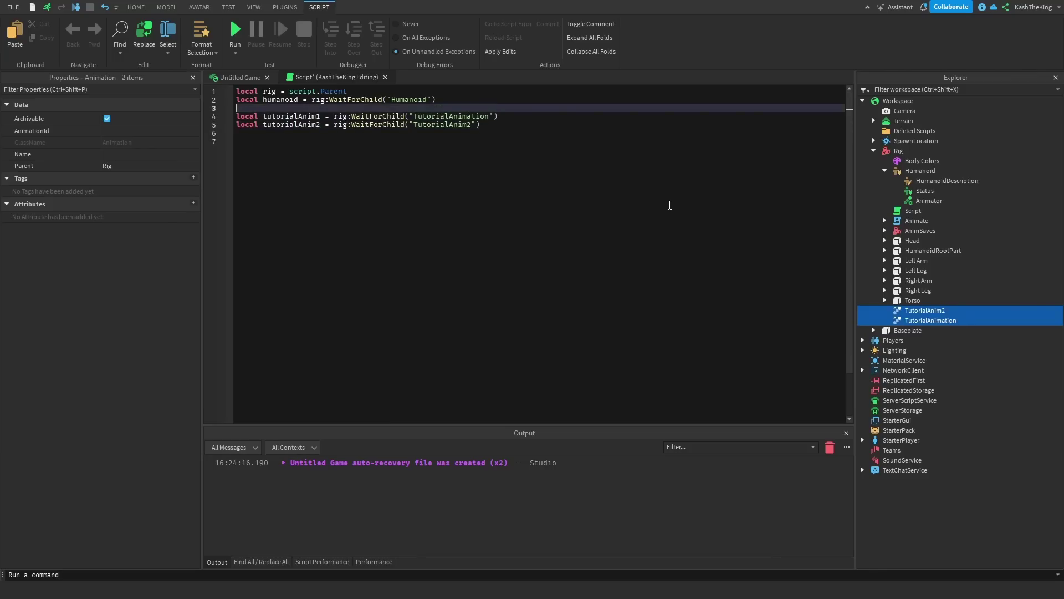
{"action": "key", "text": "Return"}
{"action": "key", "text": "Up"}
{"action": "type", "text": "local animator = humanoid:WaitForChild(\"Animator"}
Declare tutorialAnimTrack1 as animator:LoadAnimation(tutorialAnim1) below the animation variables
{"action": "key", "text": "Down"}
{"action": "key", "text": "Down"}
{"action": "key", "text": "Down"}
{"action": "key", "text": "Down"}
{"action": "key", "text": "Down"}
{"action": "type", "text": "local tutorialAnimTrack1 = animator:LoadAnimation(tutorialAnim1"}
{"action": "key", "text": "End"}
{"action": "key", "text": "Return"}
Duplicate the track line and change the copy to tutorialAnimTrack2 = animator:LoadAnimation(tutorialAnim2), followed by blank lines
{"action": "left_click_drag", "start_coordinate": [529, 150], "coordinate": [237, 150]}
{"action": "key", "text": "ctrl+c"}
{"action": "left_click", "coordinate": [290, 183]}
{"action": "key", "text": "ctrl+v"}
{"action": "left_click", "coordinate": [343, 158]}
{"action": "key", "text": "BackSpace"}
{"action": "type", "text": "2"}
{"action": "left_click_drag", "start_coordinate": [515, 161], "coordinate": [512, 161]}
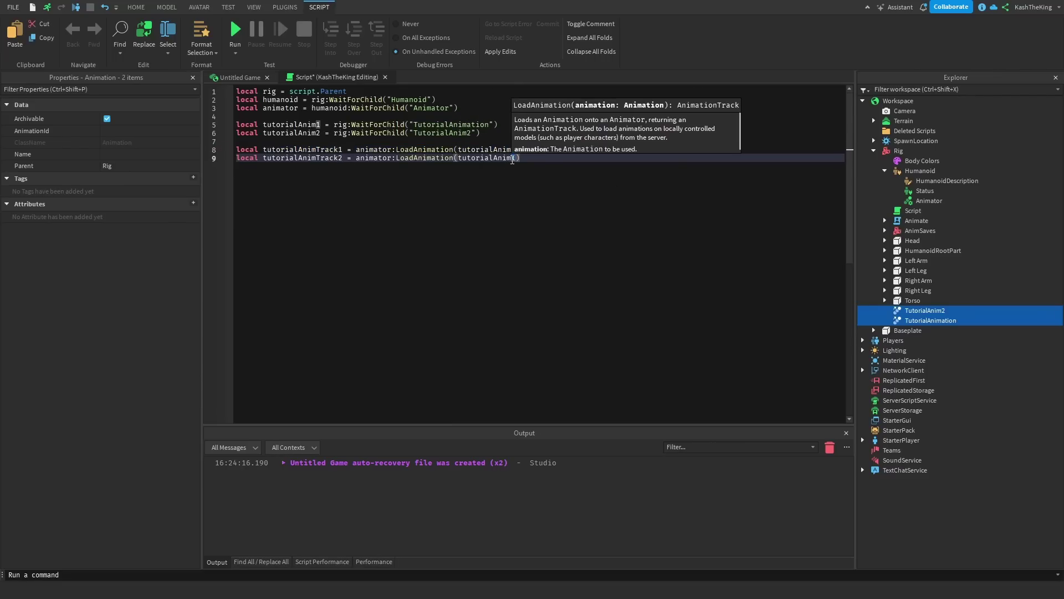
{"action": "type", "text": "2"}
{"action": "key", "text": "End"}
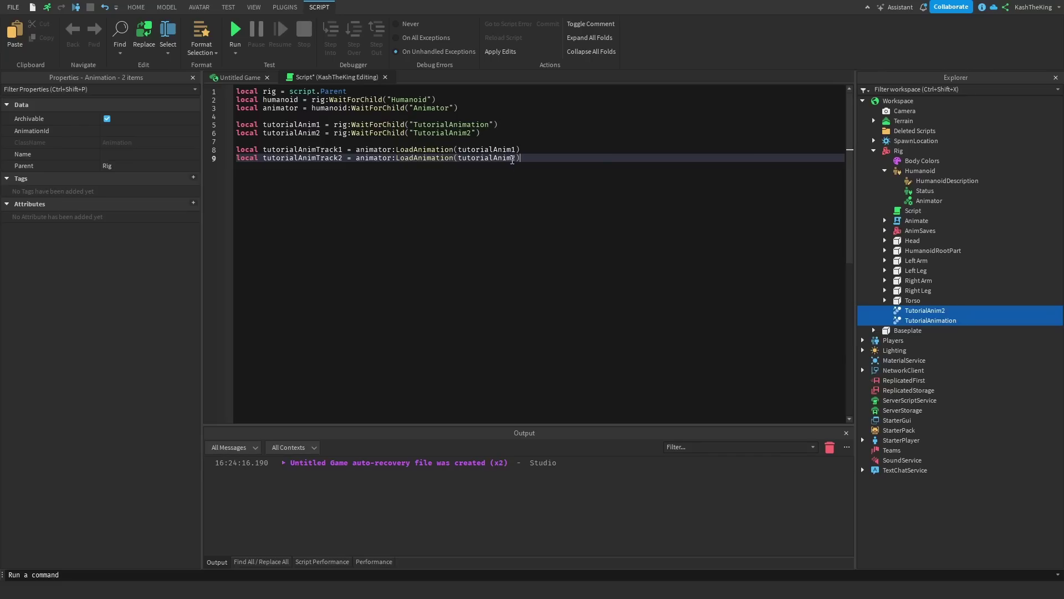
{"action": "key", "text": "Return"}
{"action": "key", "text": "Return"}
Insert the comment --Actual animations above the two LoadAnimation lines
{"action": "left_click_drag", "start_coordinate": [225, 130], "coordinate": [230, 151]}
{"action": "left_click", "coordinate": [456, 140]}
{"action": "key", "text": "Return"}
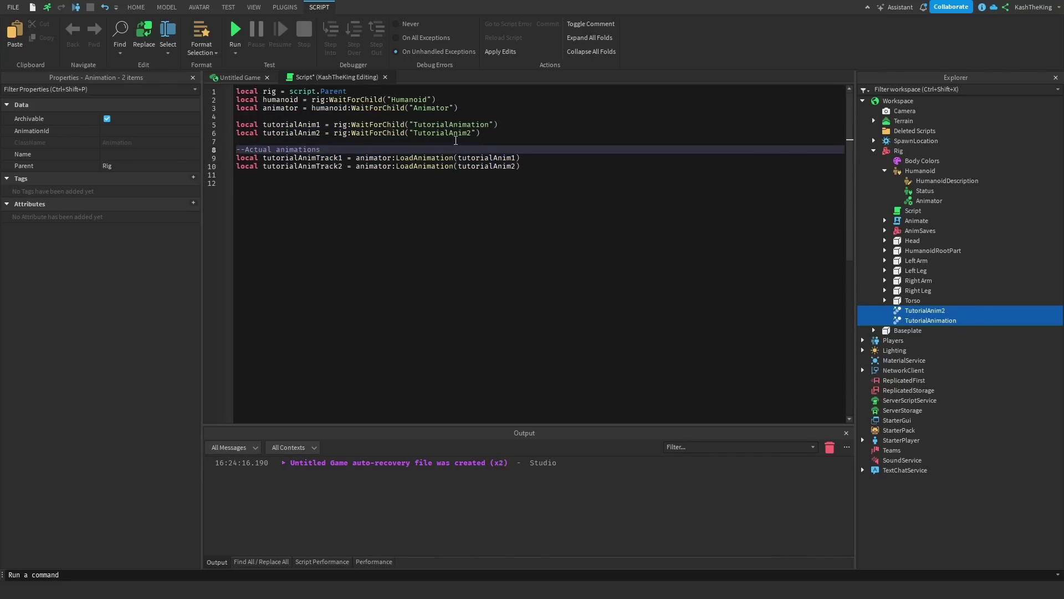
Insert the comment --Preset animations (before loading) above the tutorialAnim1 and tutorialAnim2 declarations
{"action": "key", "text": "Up"}
{"action": "key", "text": "Up"}
{"action": "key", "text": "Up"}
{"action": "key", "text": "Up"}
{"action": "key", "text": "Return"}
{"action": "type", "text": "--Preset animations (before loading"}
Append (after loading) to the --Actual animations comment
{"action": "key", "text": "Up"}
{"action": "key", "text": "Down"}
{"action": "key", "text": "Down"}
{"action": "key", "text": "Down"}
{"action": "key", "text": "Down"}
{"action": "key", "text": "Down"}
{"action": "type", "text": "(after loading"}
Insert the comment --Player model stuff above the rig declaration at the start of the script
{"action": "key", "text": "Up"}
{"action": "key", "text": "Up"}
{"action": "key", "text": "Up"}
{"action": "key", "text": "Up"}
{"action": "key", "text": "Up"}
{"action": "key", "text": "Up"}
{"action": "key", "text": "Up"}
{"action": "key", "text": "Up"}
{"action": "key", "text": "ctrl+Left"}
{"action": "key", "text": "ctrl+Left"}
{"action": "key", "text": "ctrl+Left"}
{"action": "key", "text": "ctrl+Left"}
{"action": "key", "text": "ctrl+Left"}
{"action": "key", "text": "ctrl+Left"}
{"action": "key", "text": "Return"}
{"action": "key", "text": "Up"}
{"action": "type", "text": "--Player model st"}
Add a --Scripting animations section at the script's end containing task.wait(3) and tutorialAnimTrack1:Play()
{"action": "left_click", "coordinate": [536, 191]}
{"action": "key", "text": "Return"}
{"action": "type", "text": "--Scripting animations"}
{"action": "key", "text": "Return"}
{"action": "key", "text": "Return"}
{"action": "type", "text": "task.wait(3)"}
{"action": "key", "text": "Return"}
{"action": "key", "text": "Return"}
{"action": "type", "text": "tutorialAnimTrack1:Play()"}
{"action": "key", "text": "Right"}
Run the simulation to watch the rig play the first animation, and stop it
{"action": "left_click", "coordinate": [215, 77]}
{"action": "left_click", "coordinate": [523, 29]}
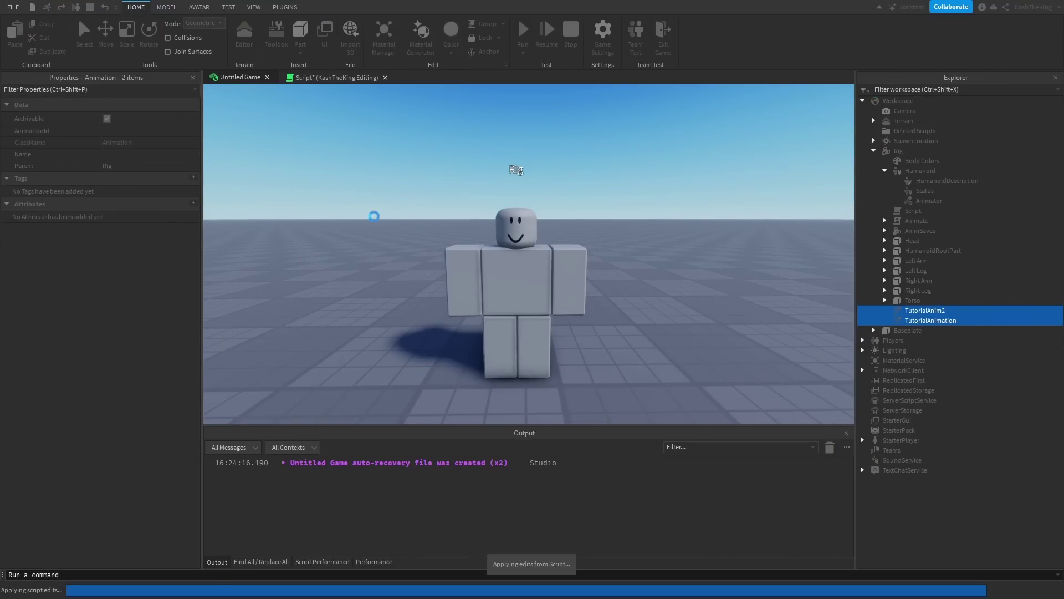
{"action": "left_click", "coordinate": [598, 29]}
Add tutorialAnimTrack2:Play() after the tutorialAnimTrack1:Play() line
{"action": "type", "text": "tu"}
{"action": "key", "text": "Down"}
{"action": "key", "text": "Down"}
{"action": "key", "text": "Down"}
{"action": "key", "text": "Tab"}
{"action": "type", "text": ":Play()"}
Try to insert a wait on the tutorialAnimTrack1.Ended event between the two Play calls
{"action": "key", "text": "Up"}
{"action": "key", "text": "Return"}
{"action": "type", "text": "tu"}
{"action": "key", "text": "Down"}
{"action": "key", "text": "Down"}
{"action": "key", "text": "Tab"}
{"action": "type", "text": ".com."}
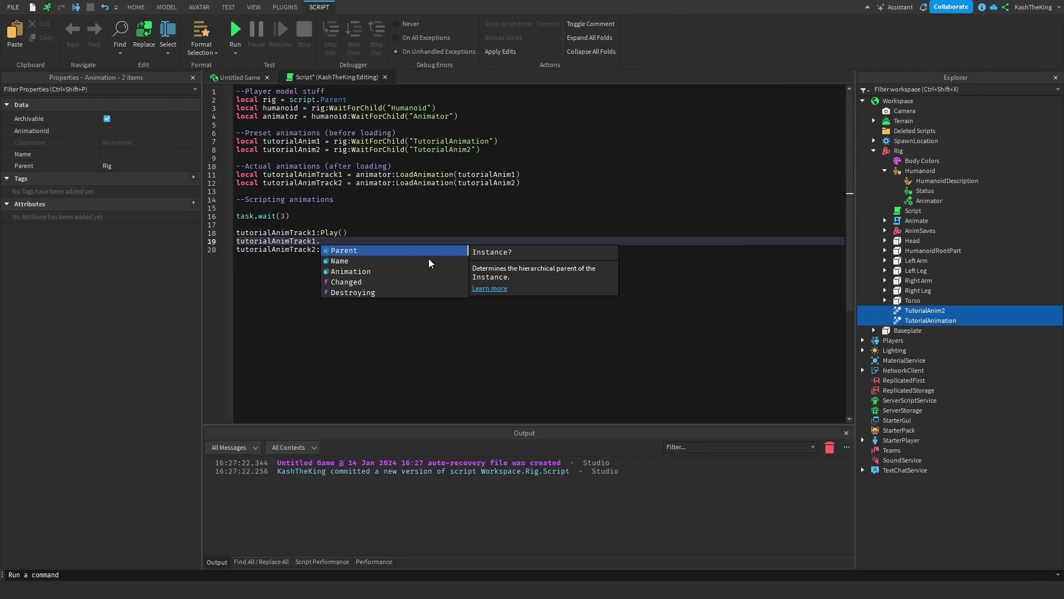
{"action": "type", "text": "sto"}
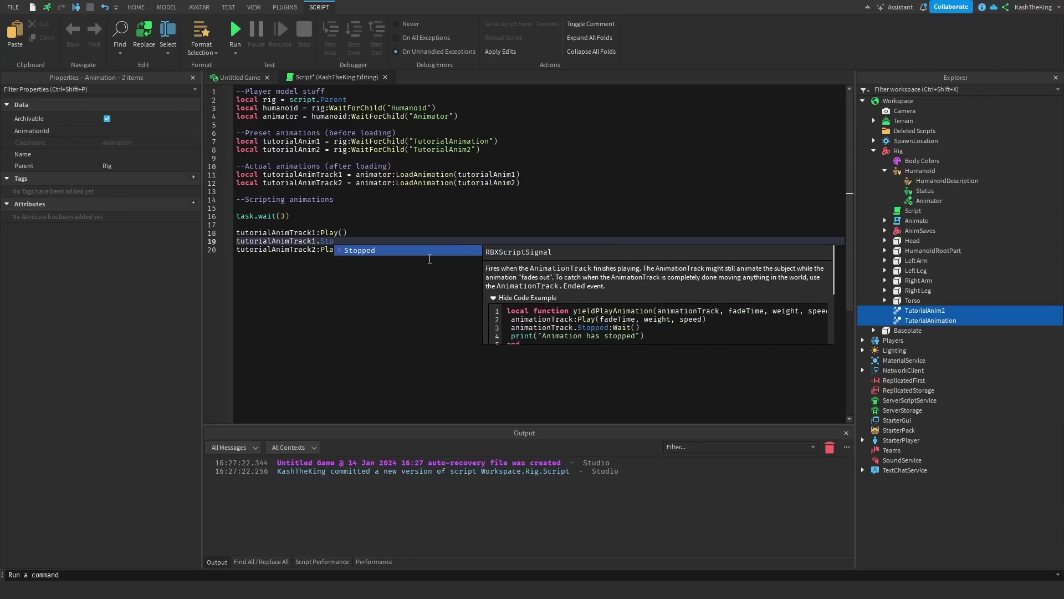
{"action": "key", "text": "BackSpace"}
{"action": "key", "text": "BackSpace"}
{"action": "key", "text": "BackSpace"}
{"action": "type", "text": "lo"}
{"action": "key", "text": "BackSpace"}
{"action": "key", "text": "BackSpace"}
{"action": "key", "text": "BackSpace"}
{"action": "type", "text": ".Ended:"}
{"action": "left_click", "coordinate": [439, 261]}
Separate the line between the two Play calls from both of them with blank lines
{"action": "key", "text": "Return"}
{"action": "key", "text": "Up"}
{"action": "key", "text": "Home"}
{"action": "key", "text": "Return"}
{"action": "left_click_drag", "start_coordinate": [375, 249], "coordinate": [233, 254]}
{"action": "left_click_drag", "start_coordinate": [387, 269], "coordinate": [236, 269]}
{"action": "left_click_drag", "start_coordinate": [404, 249], "coordinate": [333, 249]}
{"action": "left_click", "coordinate": [334, 250]}
Run the simulation to test the Ended-based wait between the two animations, and stop it
{"action": "left_click", "coordinate": [234, 33]}
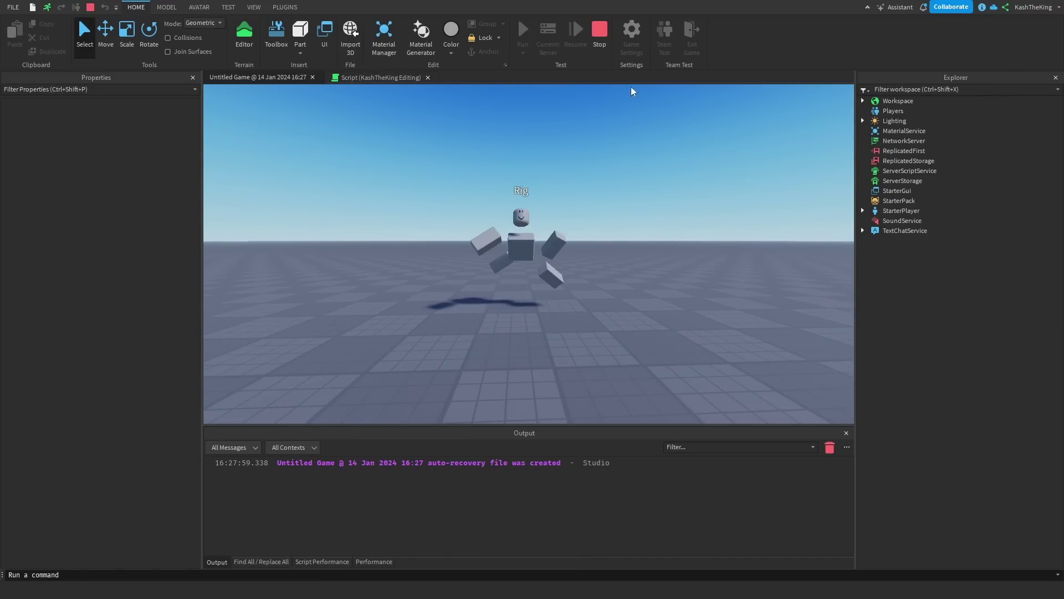
{"action": "left_click", "coordinate": [598, 46]}
Replace the Ended line between the two Play calls with task.wait(tutorialAnimTrack1.Length)
{"action": "type", "text": "ende"}
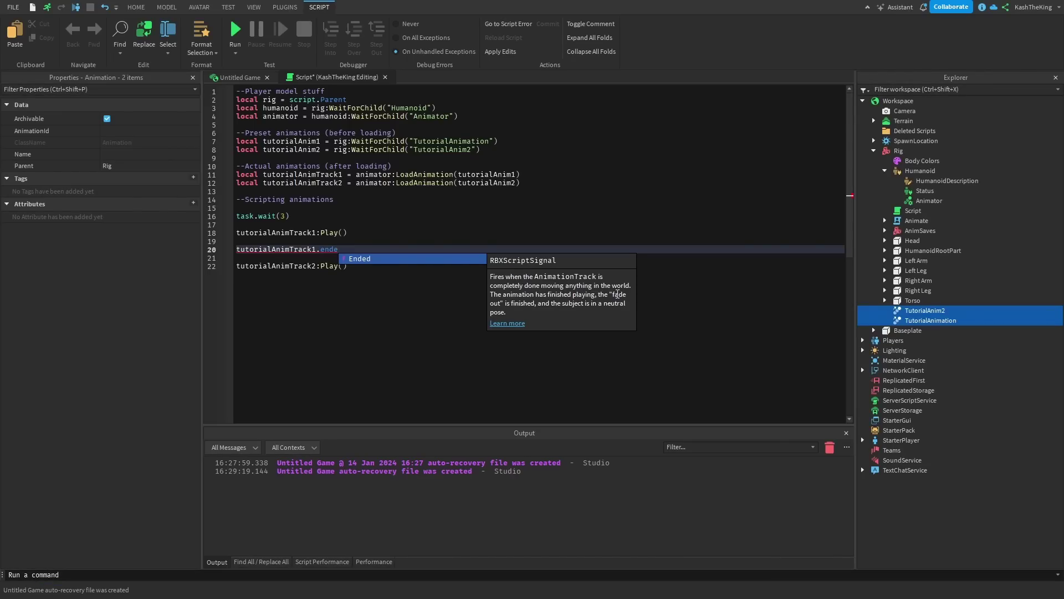
{"action": "left_click_drag", "start_coordinate": [413, 249], "coordinate": [230, 250]}
{"action": "type", "text": "task.wait(tut"}
{"action": "key", "text": "Tab"}
{"action": "type", "text": ".L"}
{"action": "key", "text": "Tab"}
Run the simulation to watch the rig play both animations in sequence, and stop it
{"action": "left_click", "coordinate": [235, 30]}
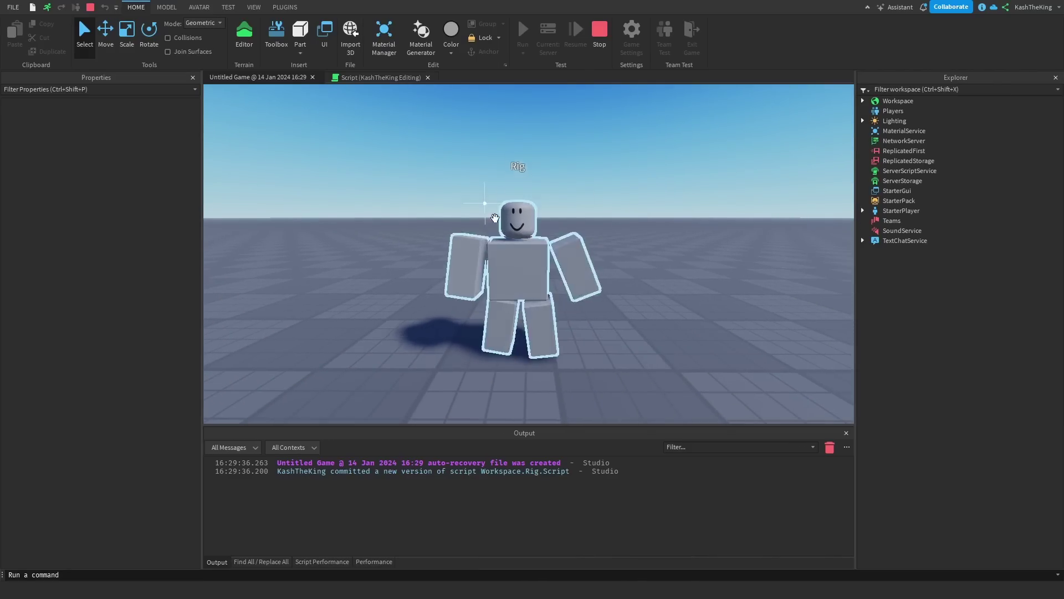
{"action": "left_click", "coordinate": [494, 217]}
{"action": "left_click", "coordinate": [580, 272]}
{"action": "key", "text": "f"}
{"action": "left_click", "coordinate": [593, 285]}
{"action": "right_click_drag", "start_coordinate": [594, 285], "coordinate": [593, 285]}
{"action": "left_click", "coordinate": [602, 39]}
Add task.wait(3) and tutorialAnimTrack2:Stop() at the end of the script
{"action": "left_click", "coordinate": [428, 314]}
{"action": "key", "text": "Return"}
{"action": "key", "text": "Return"}
{"action": "type", "text": "task.wait(3)"}
{"action": "key", "text": "Return"}
{"action": "key", "text": "Return"}
{"action": "type", "text": "tutorialAnimTrack2:Stop("}
{"action": "left_click", "coordinate": [501, 242]}
Run the simulation to check that the second animation stops on the rig, and end the test
{"action": "left_click", "coordinate": [241, 27]}
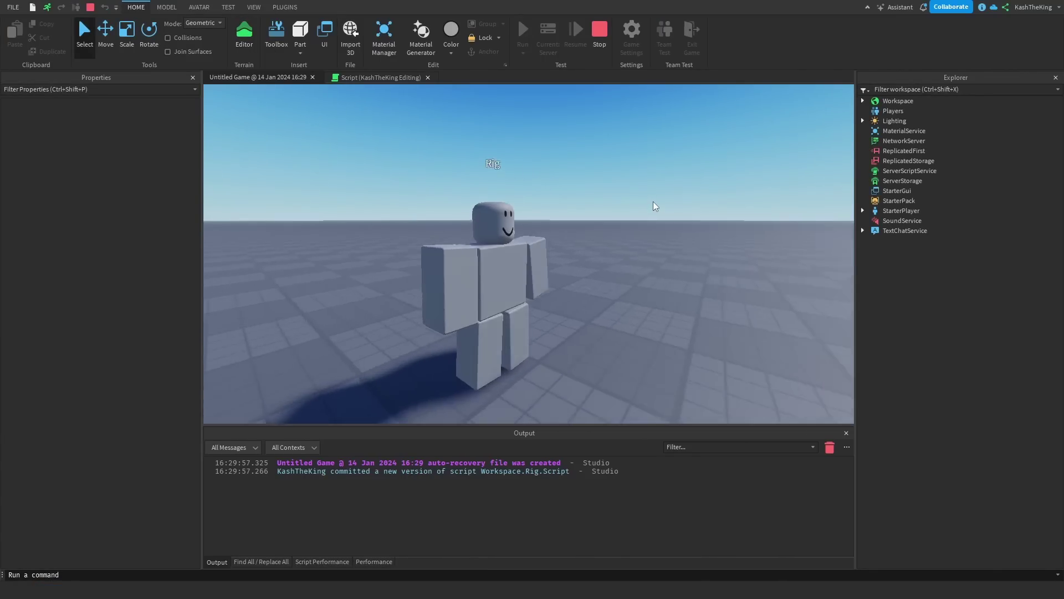
{"action": "right_click_drag", "start_coordinate": [652, 201], "coordinate": [641, 205]}
{"action": "left_click", "coordinate": [648, 202]}
{"action": "left_click", "coordinate": [641, 205]}
{"action": "scroll", "coordinate": [641, 205], "scroll_direction": "down", "scroll_amount": 3}
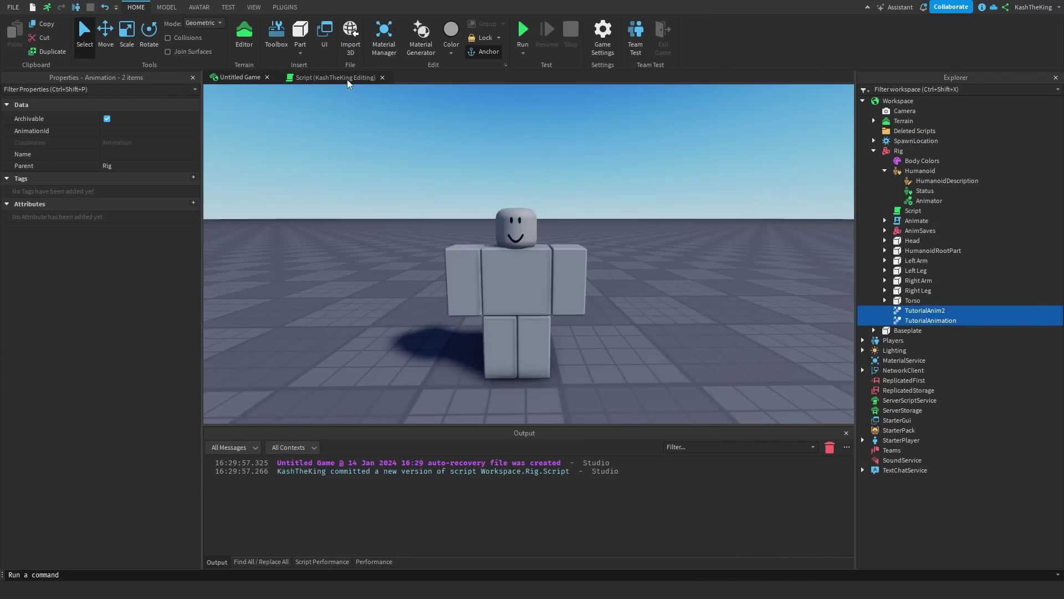
{"action": "left_click", "coordinate": [347, 79]}
{"action": "left_click", "coordinate": [299, 208]}
{"action": "left_click", "coordinate": [238, 77]}
{"action": "left_click", "coordinate": [645, 227]}
{"action": "right_click_drag", "start_coordinate": [713, 194], "coordinate": [714, 193]}
{"action": "key", "text": "s"}
{"action": "key", "text": "d"}
Copy the rig's Script, TutorialAnim2 and TutorialAnimation into StarterCharacterScripts under StarterPlayer
{"action": "left_click", "coordinate": [863, 440]}
{"action": "left_click", "coordinate": [967, 451]}
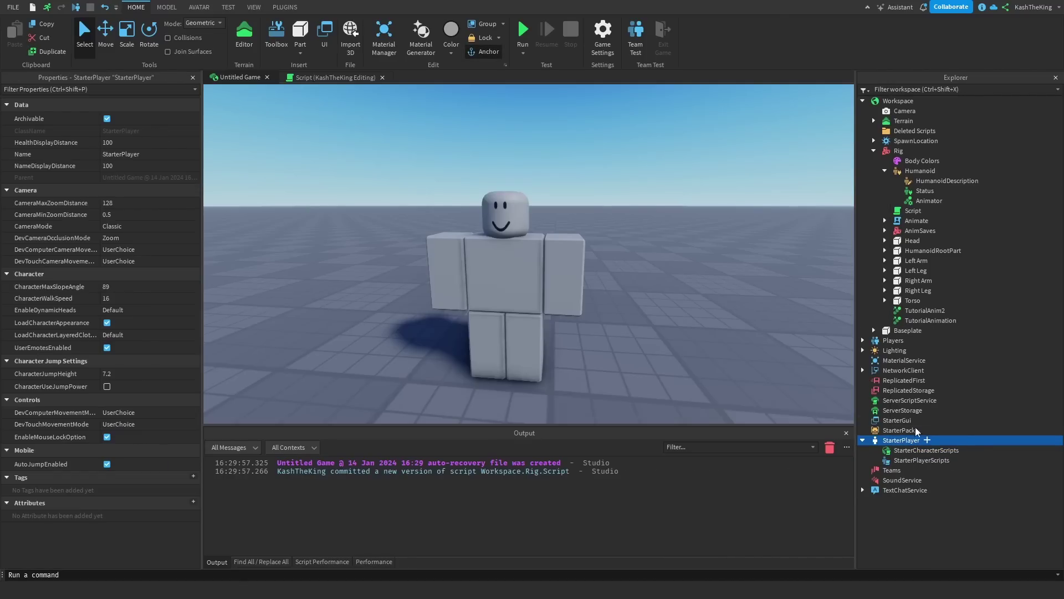
{"action": "key", "text": "Escape"}
{"action": "left_click", "coordinate": [912, 211]}
{"action": "left_click", "coordinate": [924, 310], "text": "ctrl"}
{"action": "left_click", "coordinate": [923, 320], "text": "ctrl"}
{"action": "left_click_drag", "start_coordinate": [920, 317], "coordinate": [926, 450], "text": "ctrl"}
{"action": "left_click", "coordinate": [926, 450]}
Playtest the game in Play mode to watch the animations on the player's character, and stop the test
{"action": "left_click", "coordinate": [522, 53]}
{"action": "left_click", "coordinate": [534, 66]}
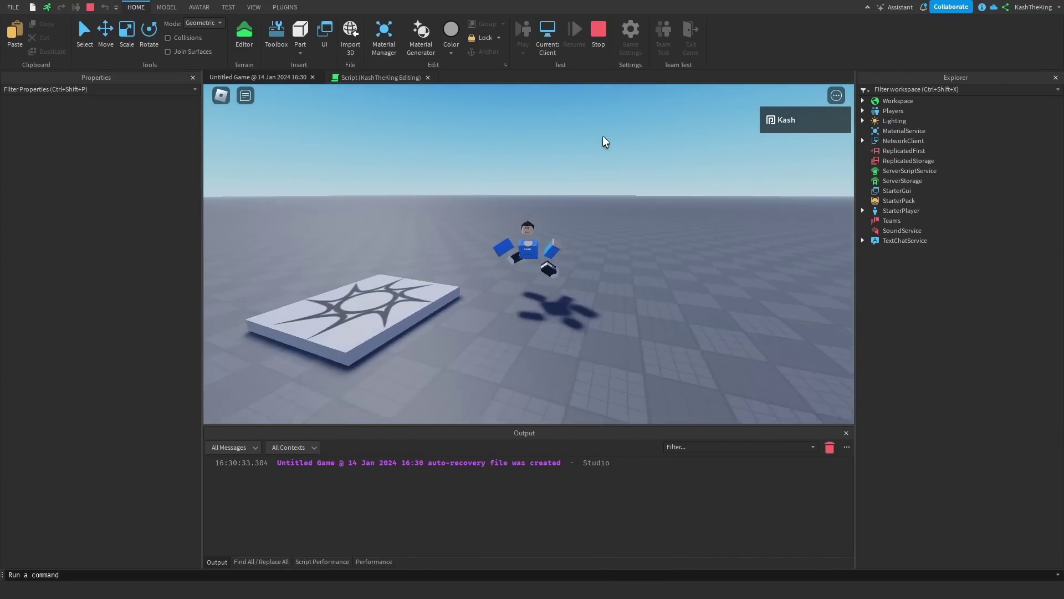
{"action": "left_click", "coordinate": [598, 30]}
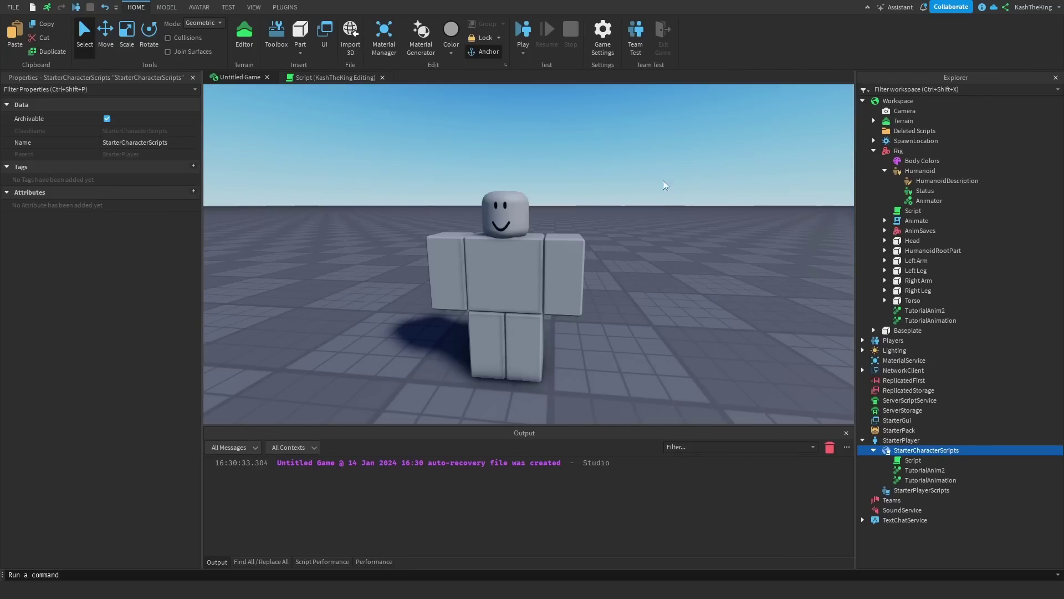
Open the Script in StarterCharacterScripts and review its animation code
{"action": "double_click", "coordinate": [917, 461]}
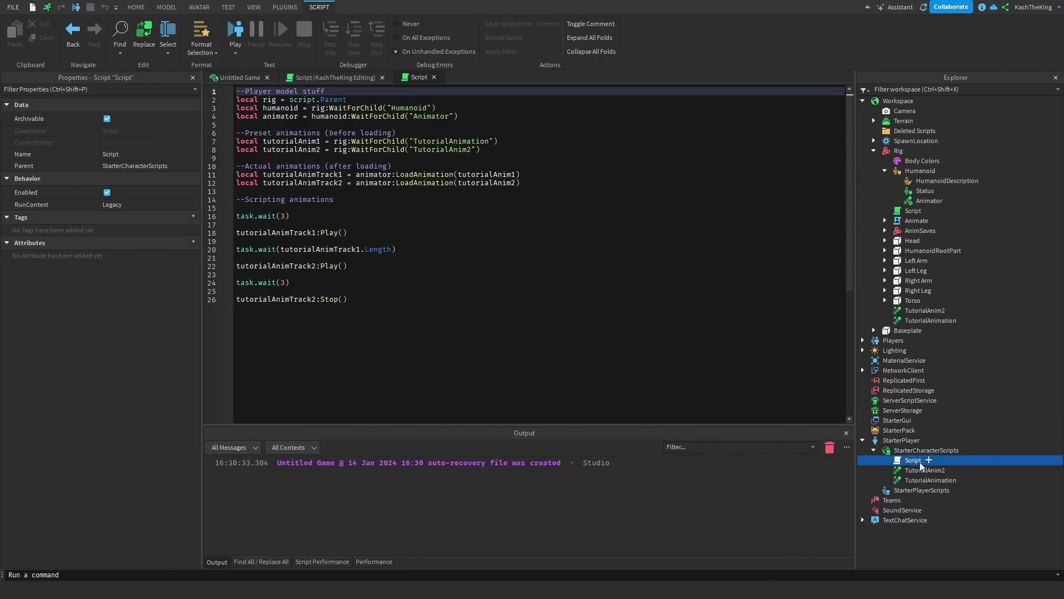
{"action": "left_click", "coordinate": [735, 282]}
{"action": "left_click", "coordinate": [806, 172]}
{"action": "left_click", "coordinate": [781, 185]}
{"action": "left_click", "coordinate": [194, 204]}
{"action": "left_click", "coordinate": [190, 215]}
Start another playtest to compare the animations on the player's character and the rig
{"action": "left_click", "coordinate": [236, 29]}
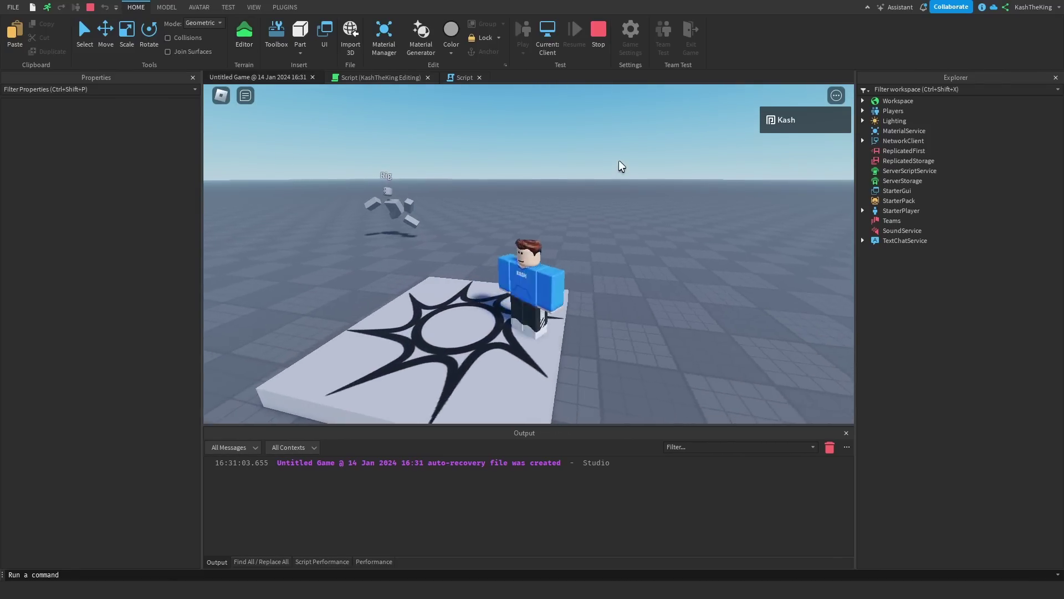
Move the player's character backward and adjust the camera to compare its animation with the rig's
{"action": "key", "text": "s"}
{"action": "right_click_drag", "start_coordinate": [619, 161], "coordinate": [618, 159]}
{"action": "scroll", "coordinate": [619, 161], "scroll_direction": "down", "scroll_amount": 2}
{"action": "right_click_drag", "start_coordinate": [676, 206], "coordinate": [677, 207]}
{"action": "key", "text": "s"}
Look into StarterCharacterScripts under StarterPlayer in the running game, and stop the playtest
{"action": "double_click", "coordinate": [872, 213]}
{"action": "left_click", "coordinate": [882, 221]}
{"action": "key", "text": "shift+F5"}
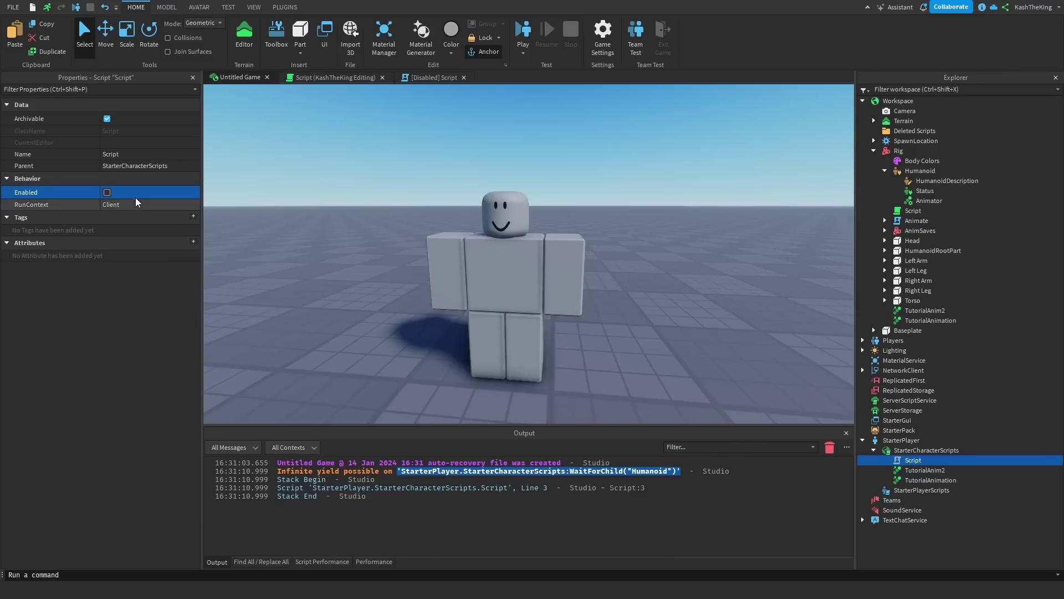